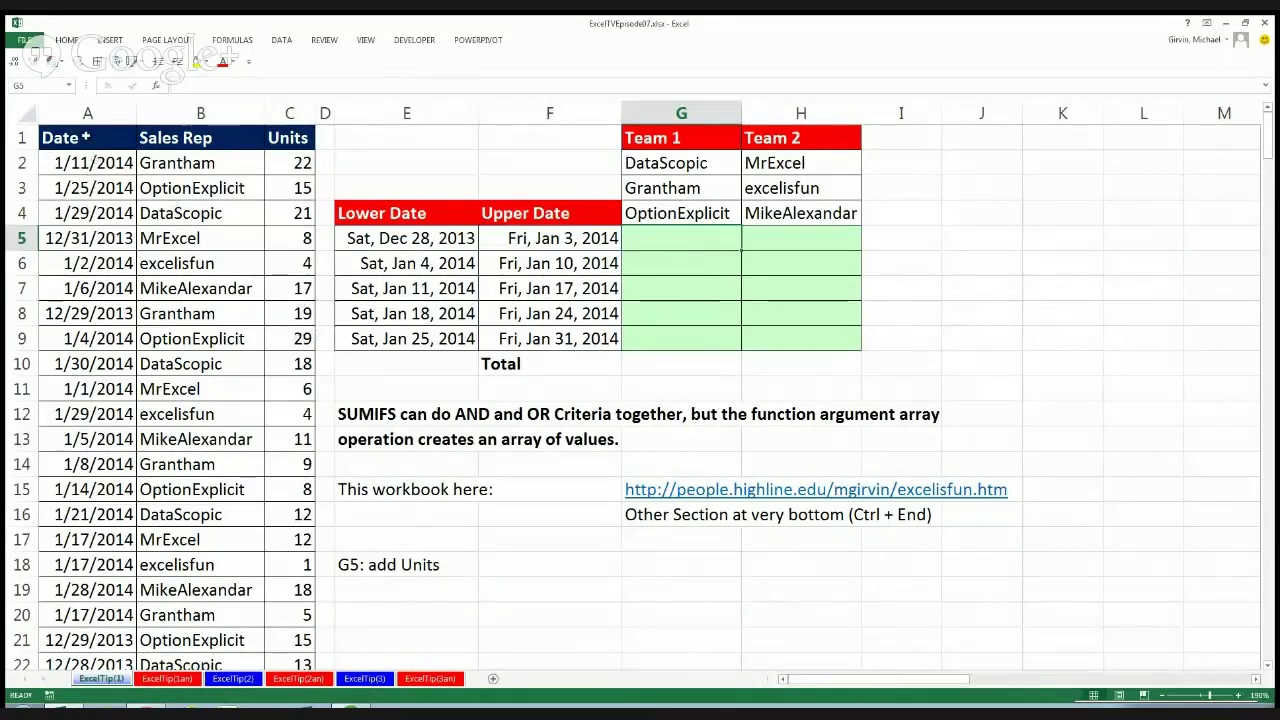
Create range names for every table column from the header row only, not the left column
left_click(87, 137)
key("ctrl+a")
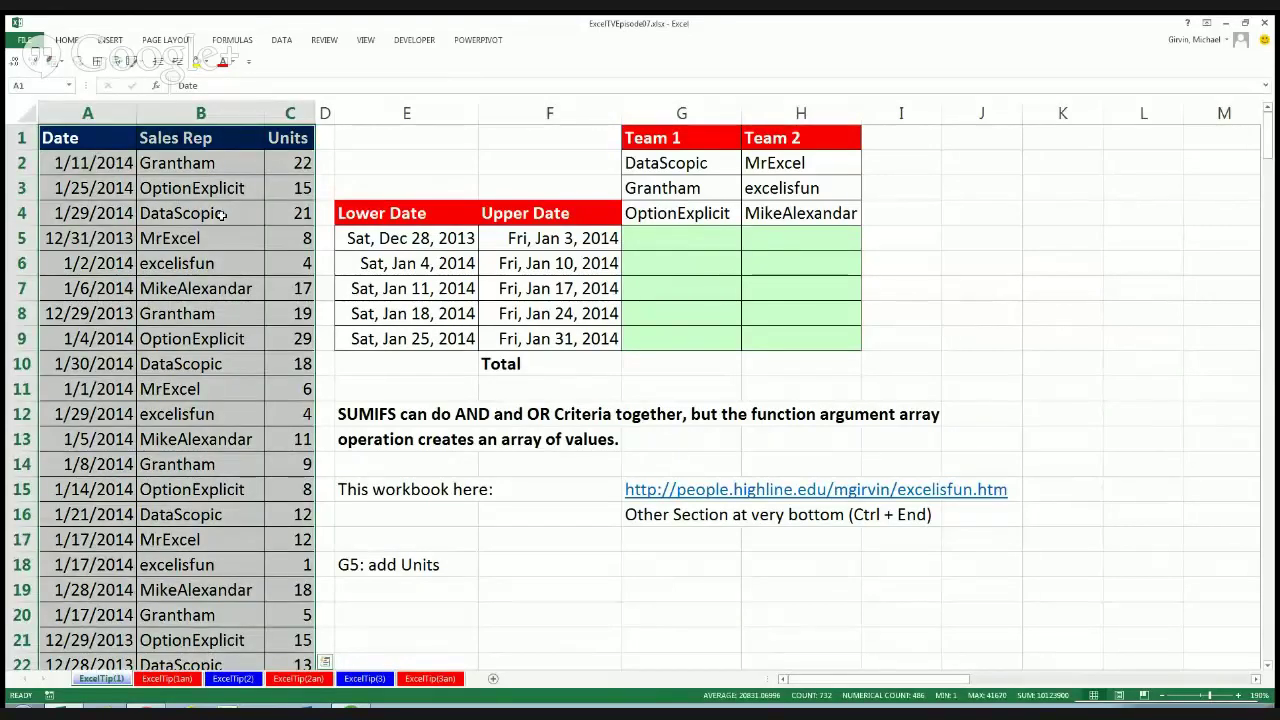
key("ctrl+shift+F3")
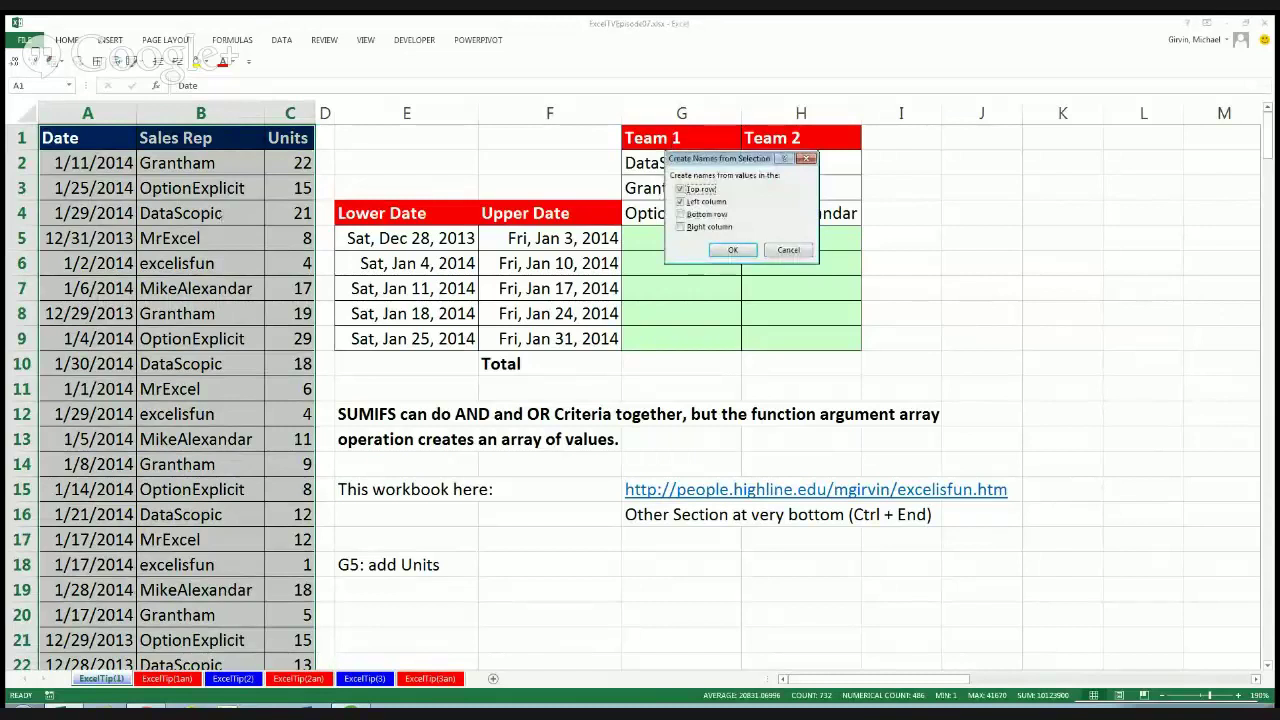
left_click_drag(720, 158, 224, 202)
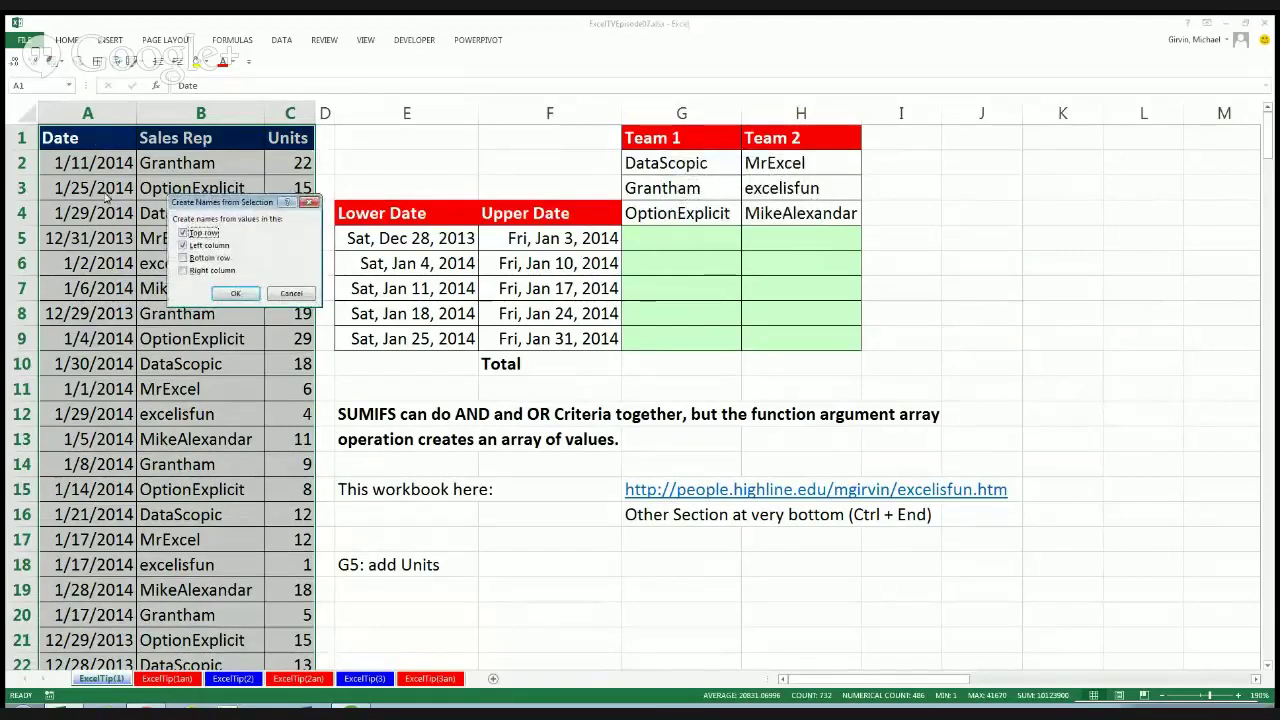
left_click(183, 245)
left_click(257, 295)
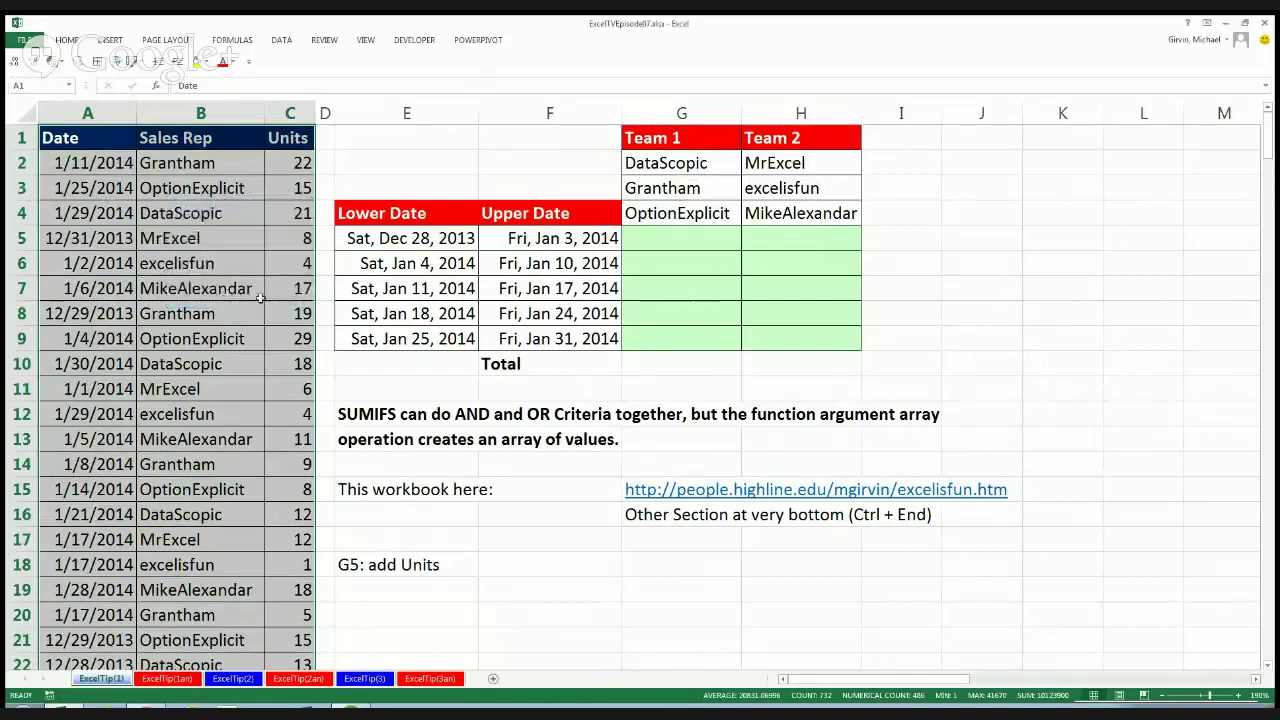
Confirm the Sales_Rep name exists by jumping to it from the Name Box, then select G5
left_click(62, 86)
type("Sales_Rep")
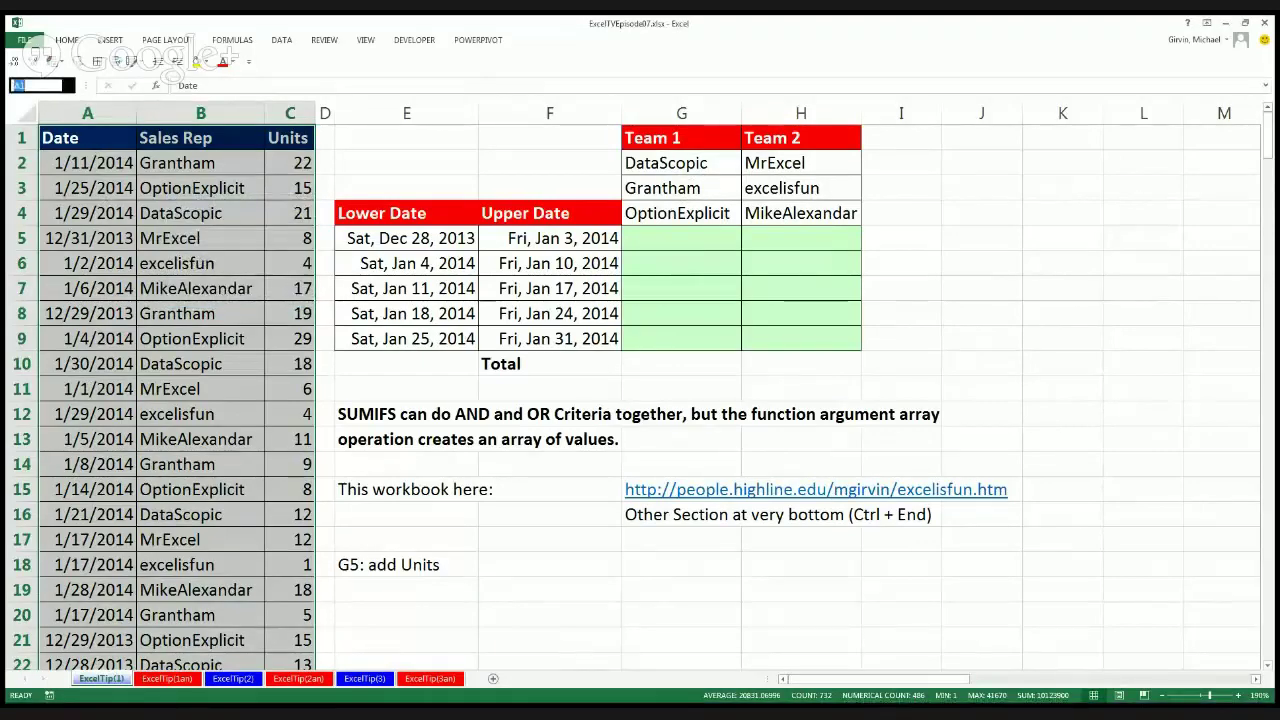
key("Return")
scroll(358, 212, "up", 1)
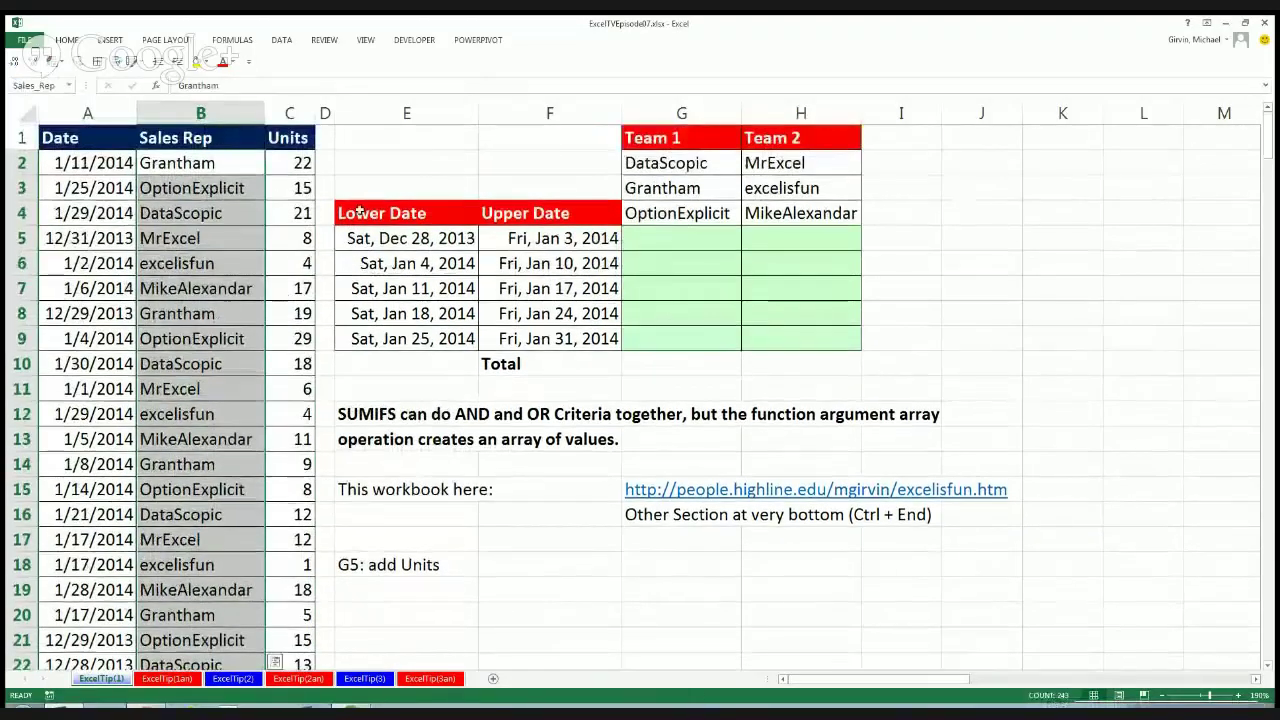
left_click(703, 238)
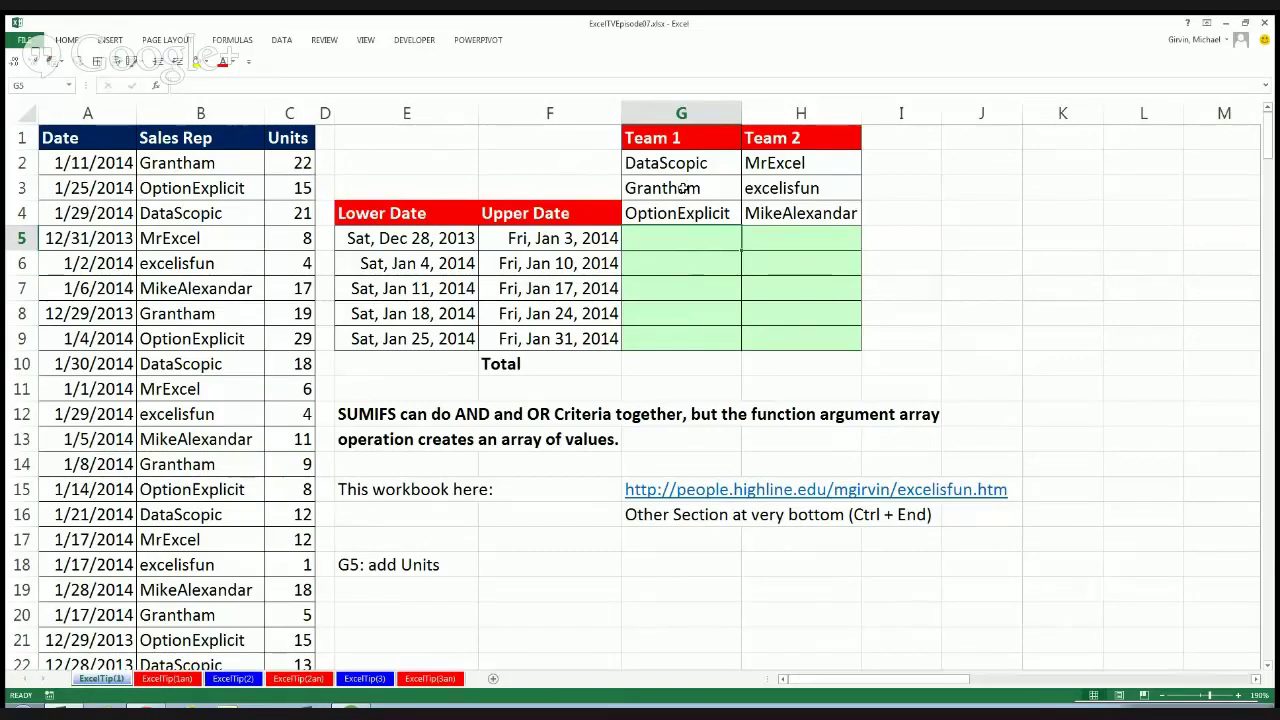
left_click(430, 240)
left_click(595, 238)
left_click(650, 163)
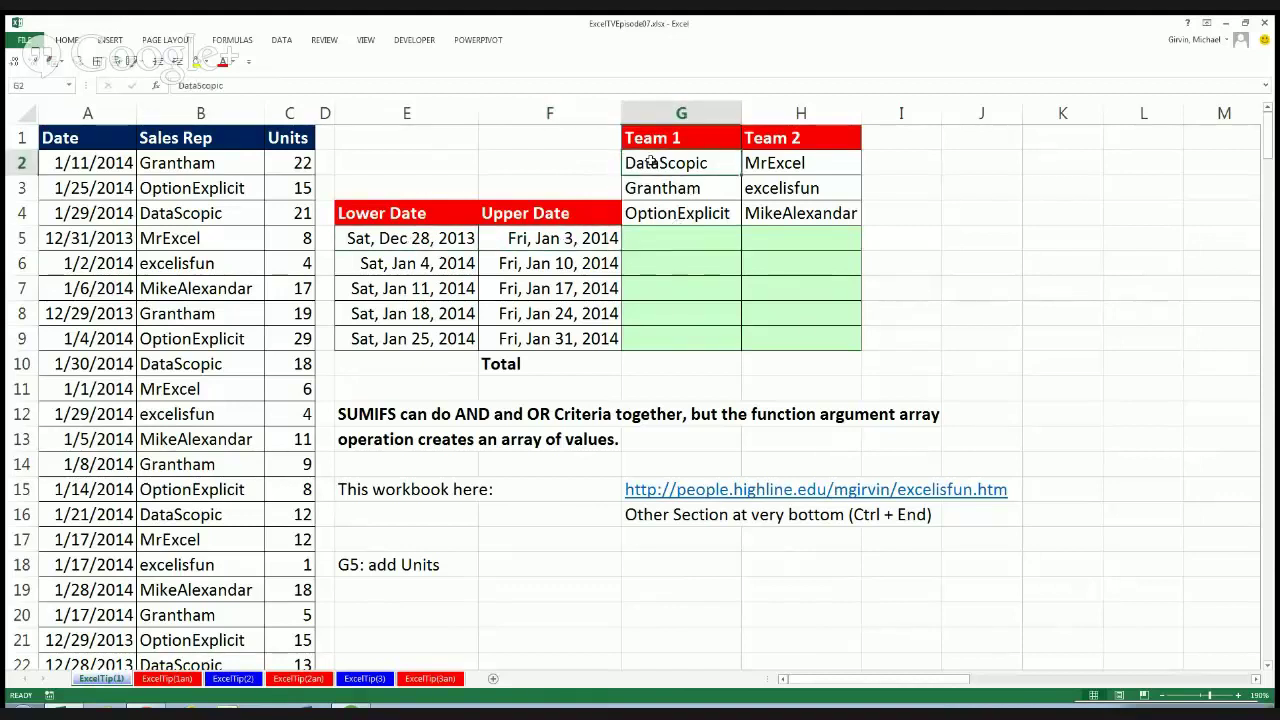
left_click(407, 240)
left_click(590, 240)
left_click(690, 190)
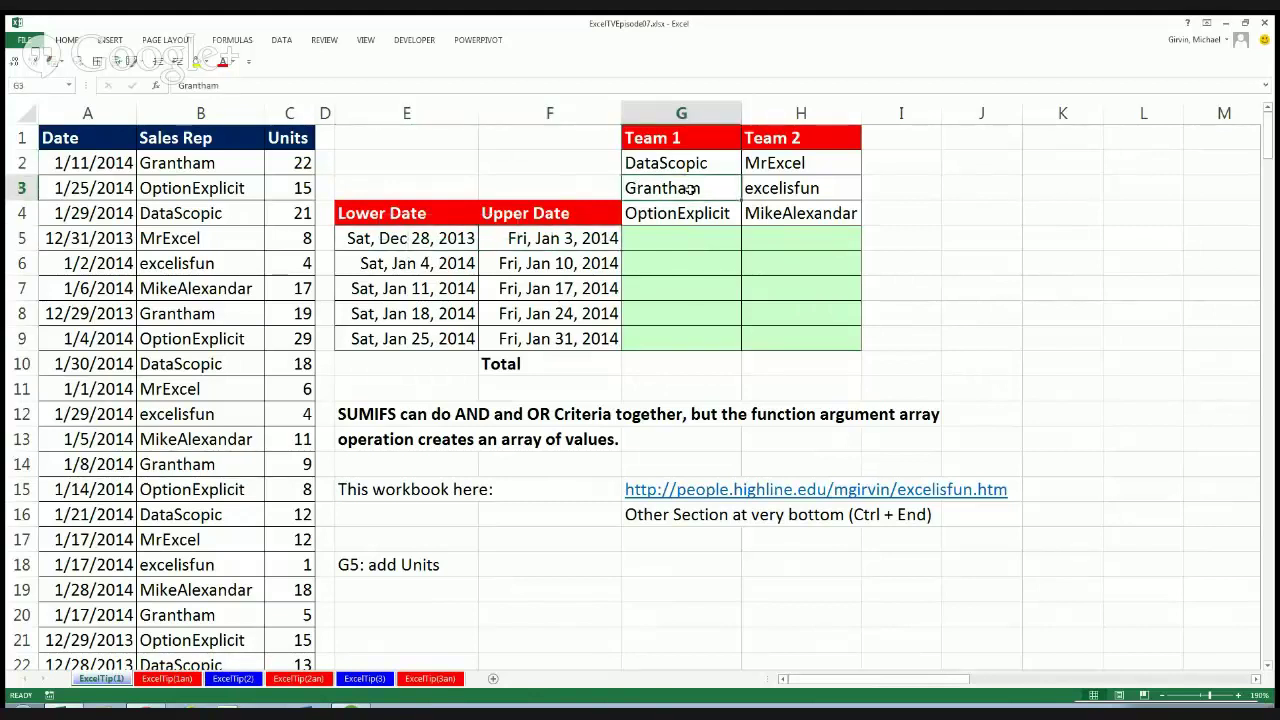
left_click(417, 240)
left_click(594, 240)
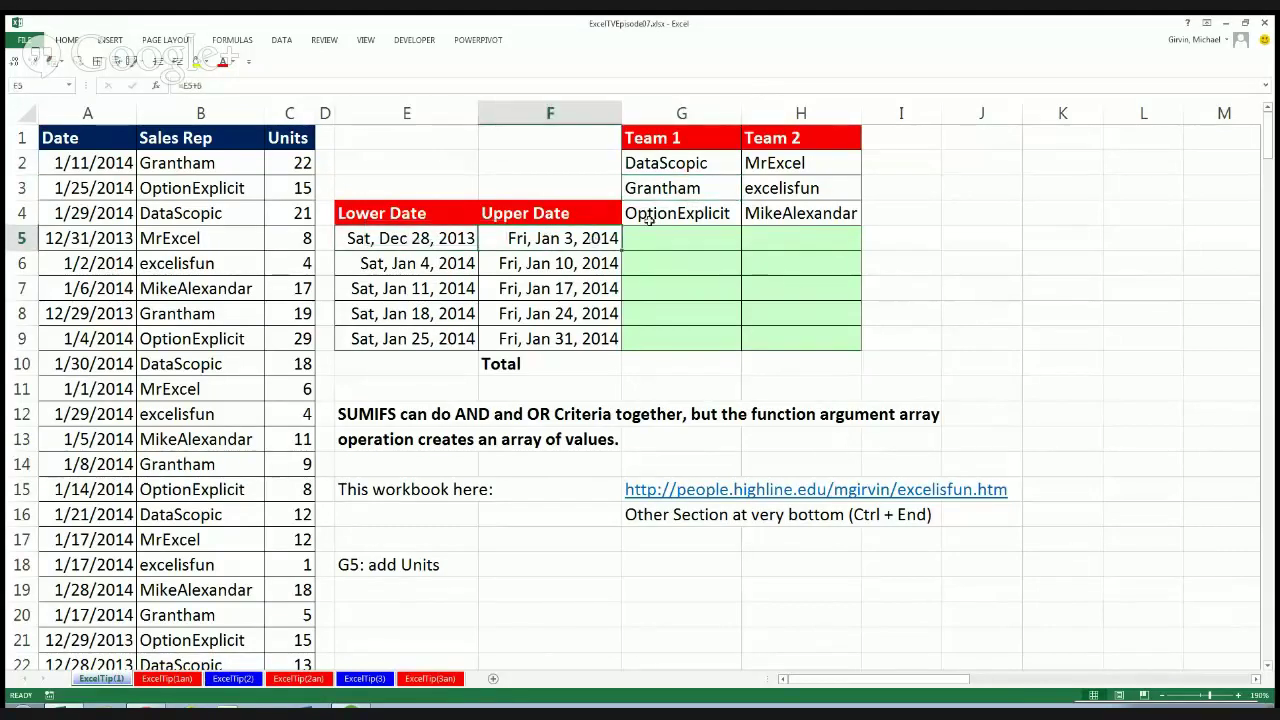
left_click(677, 235)
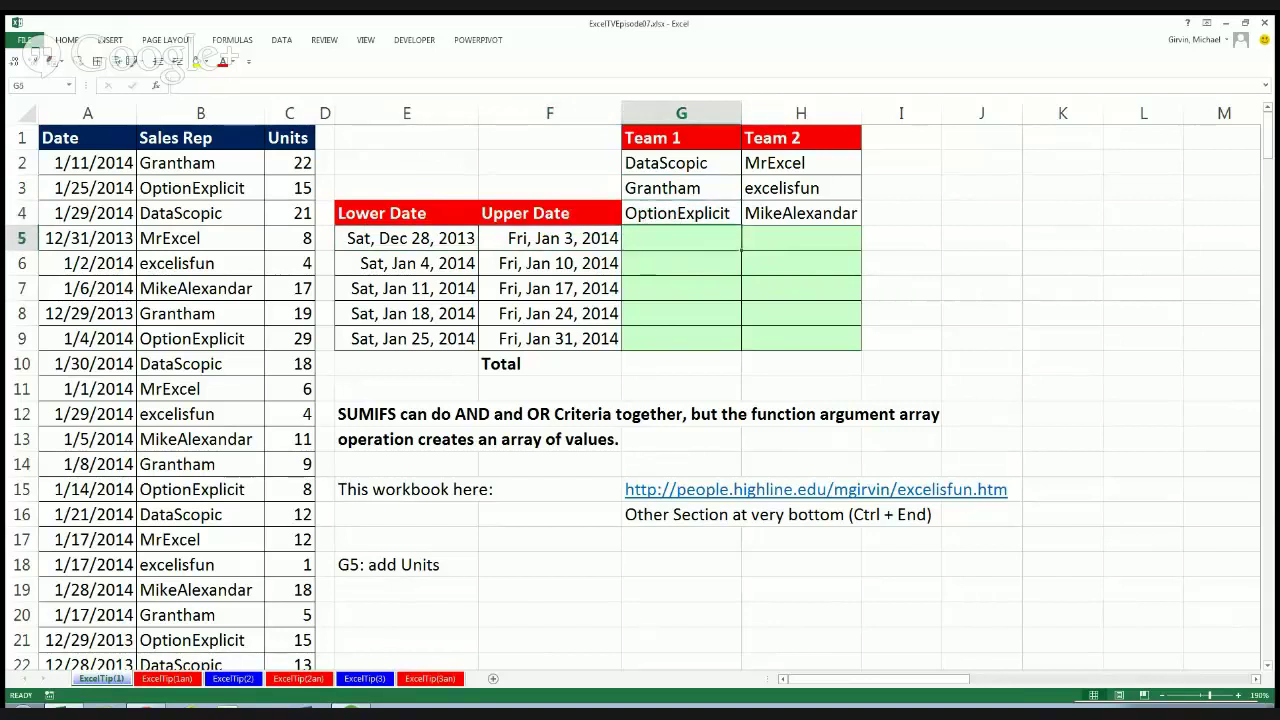
type("=sumifs")
Start G5's SUMIFS with Units as the sum range and Date as the first criteria range
key("Tab")
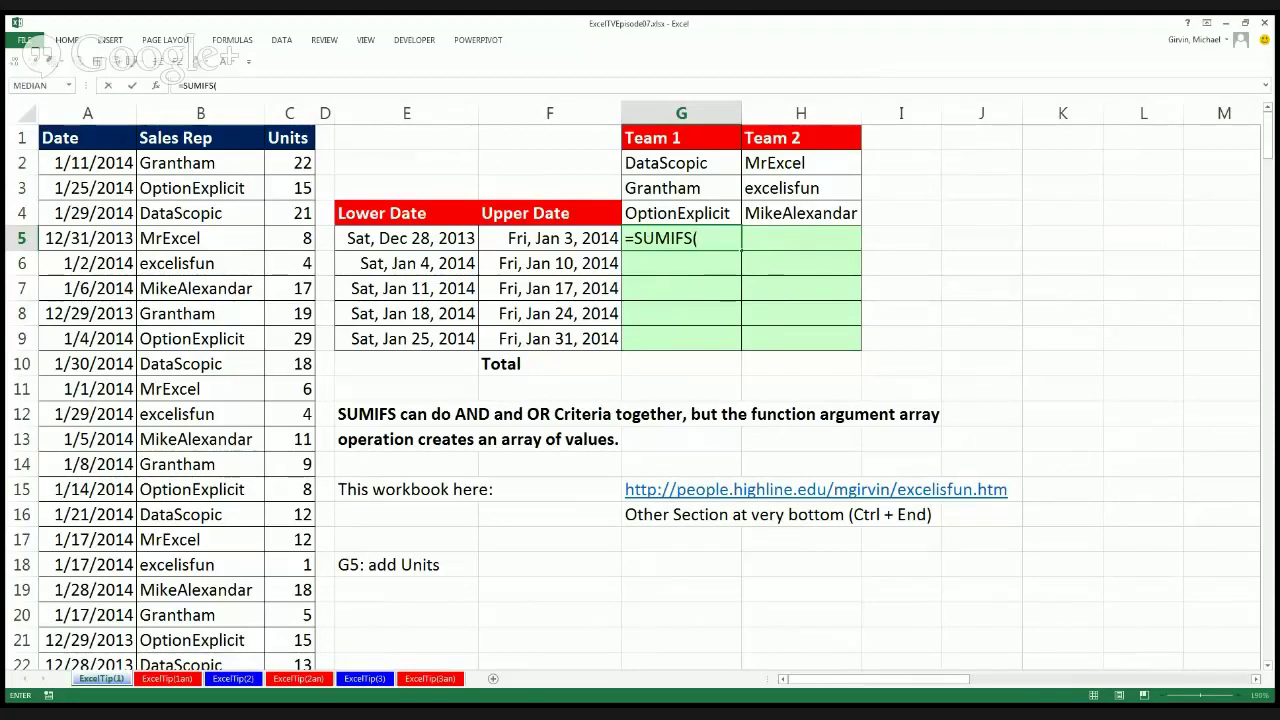
left_click(300, 162)
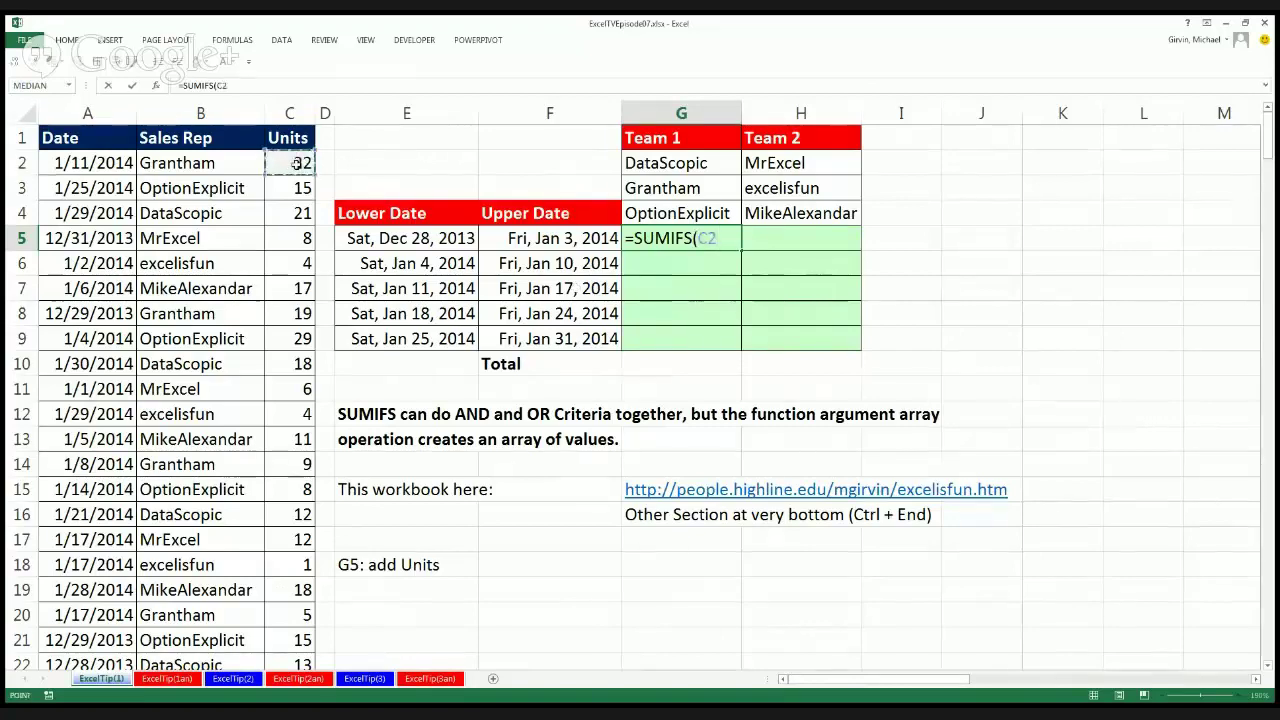
key("ctrl+shift+Down")
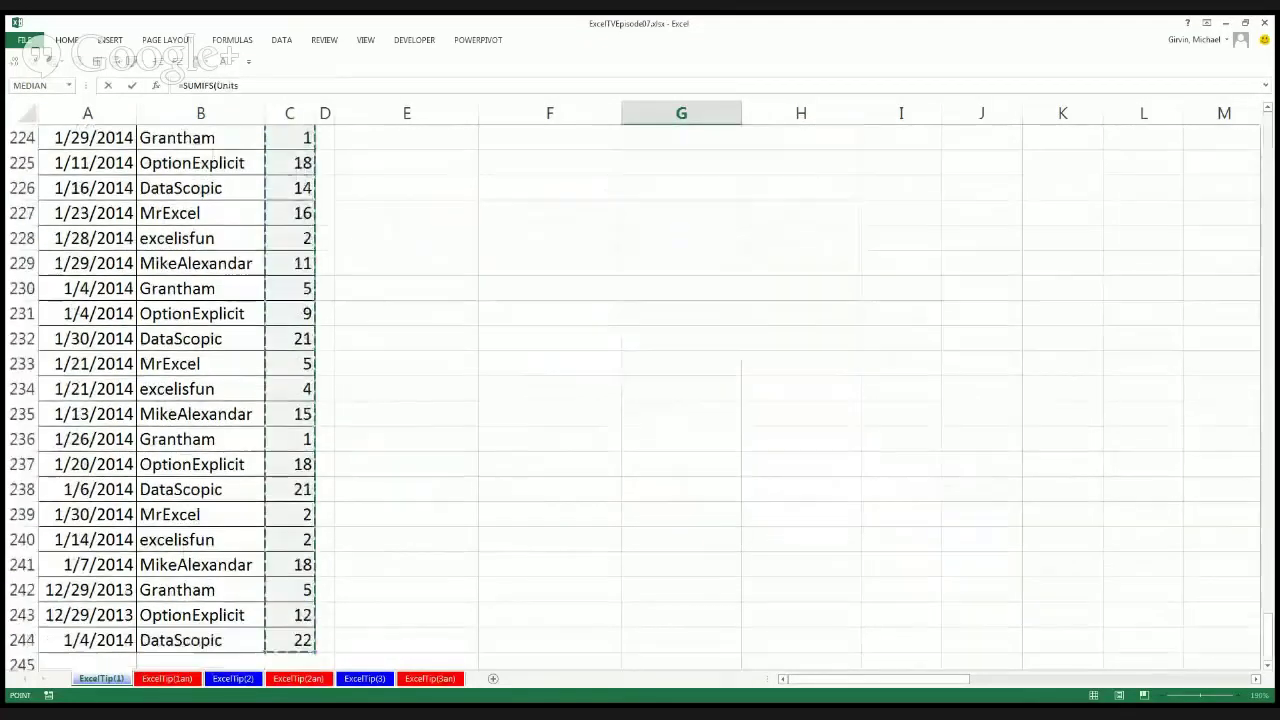
key("ctrl+BackSpace")
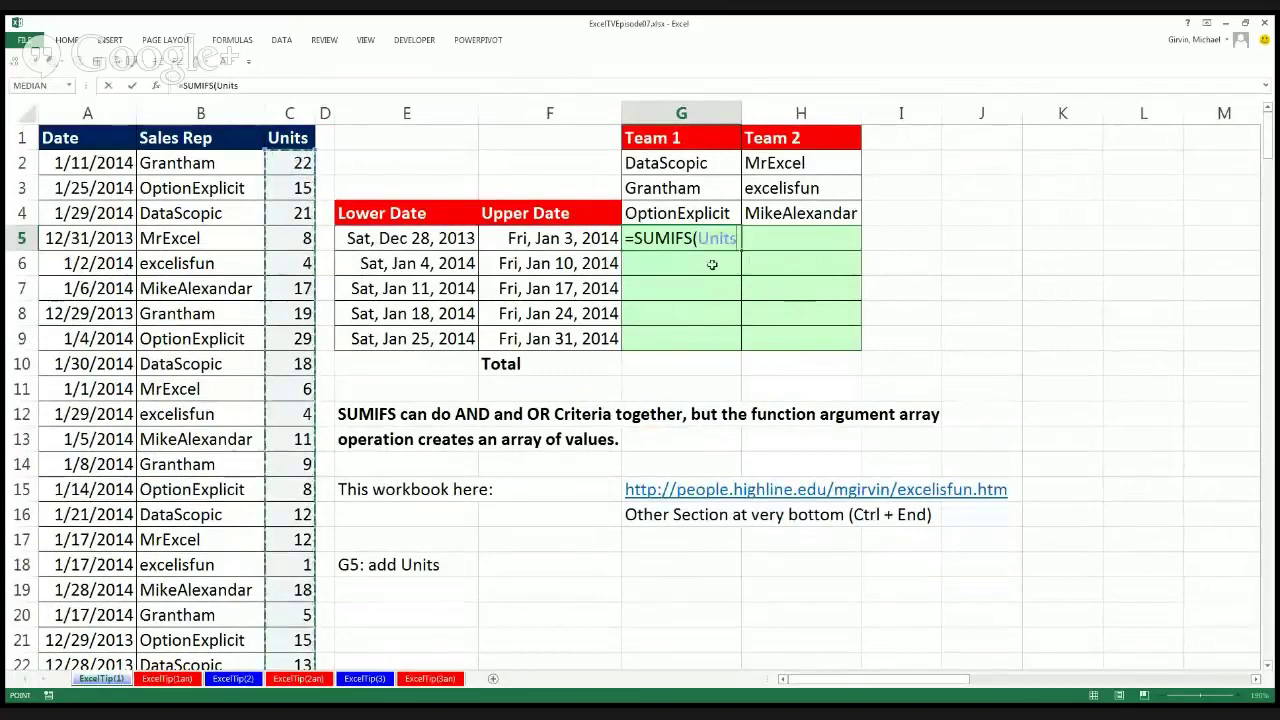
type(",")
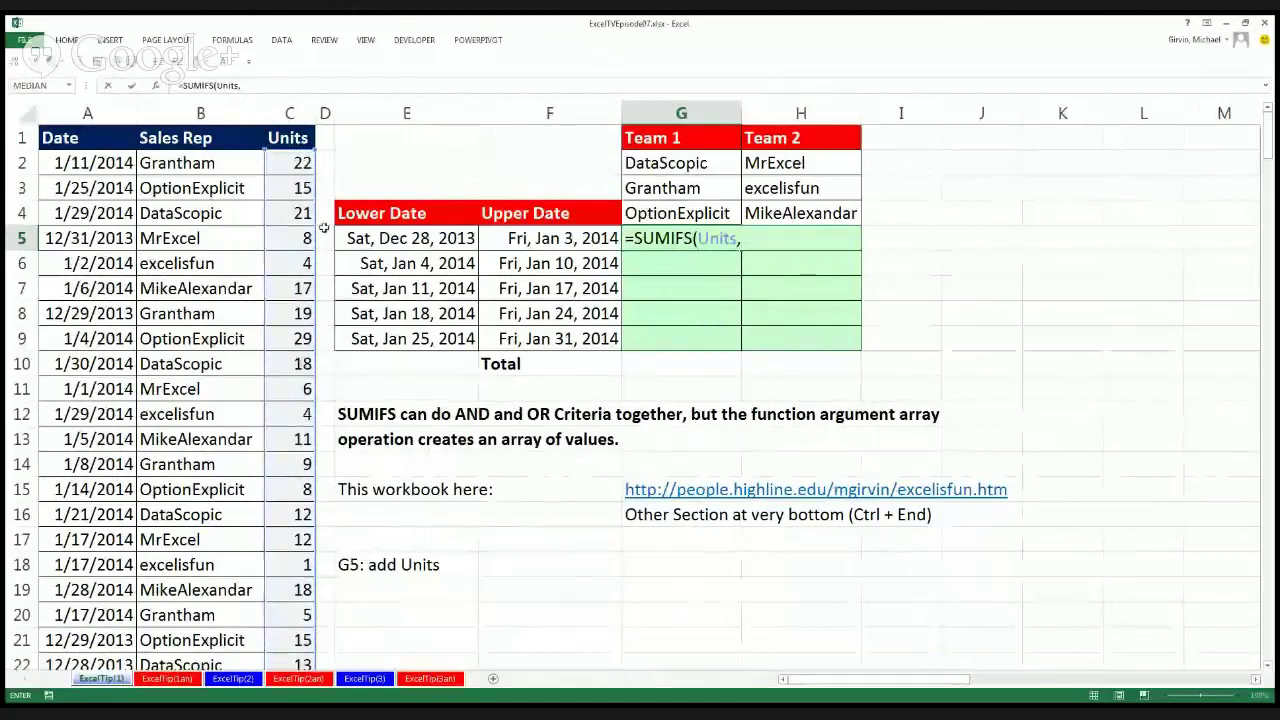
left_click(88, 155)
key("ctrl+shift+Down")
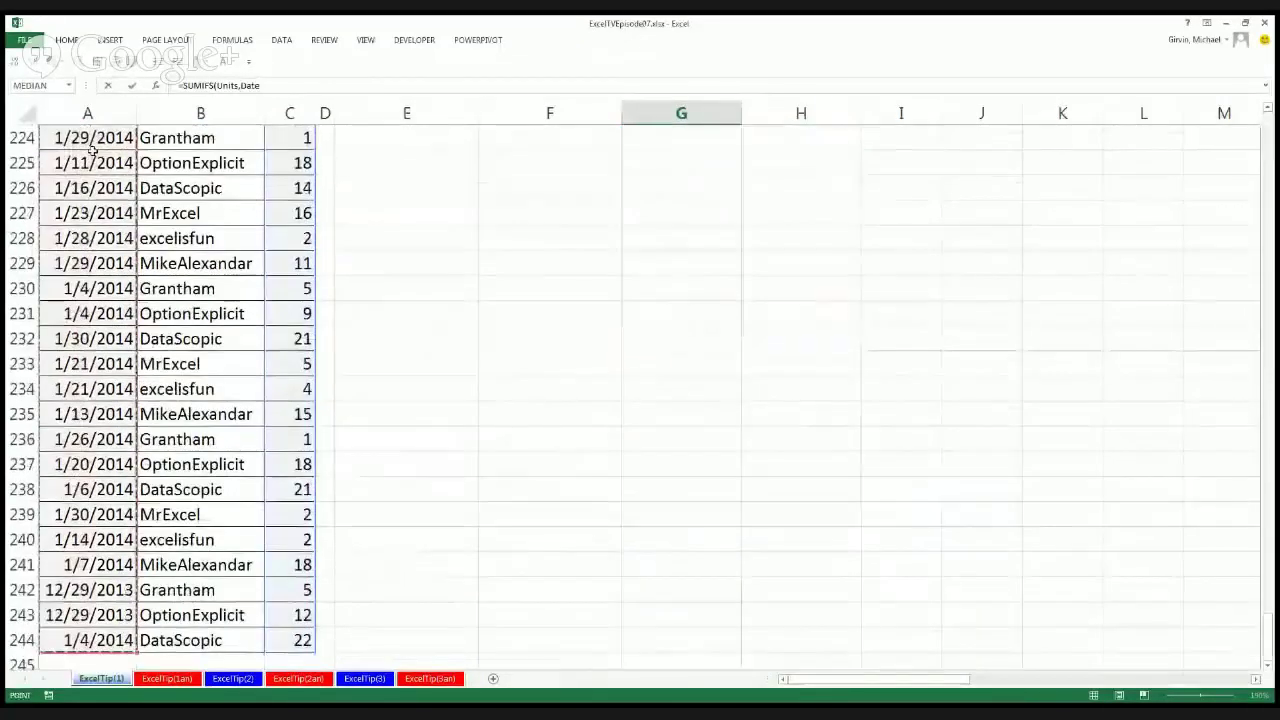
key("ctrl+BackSpace")
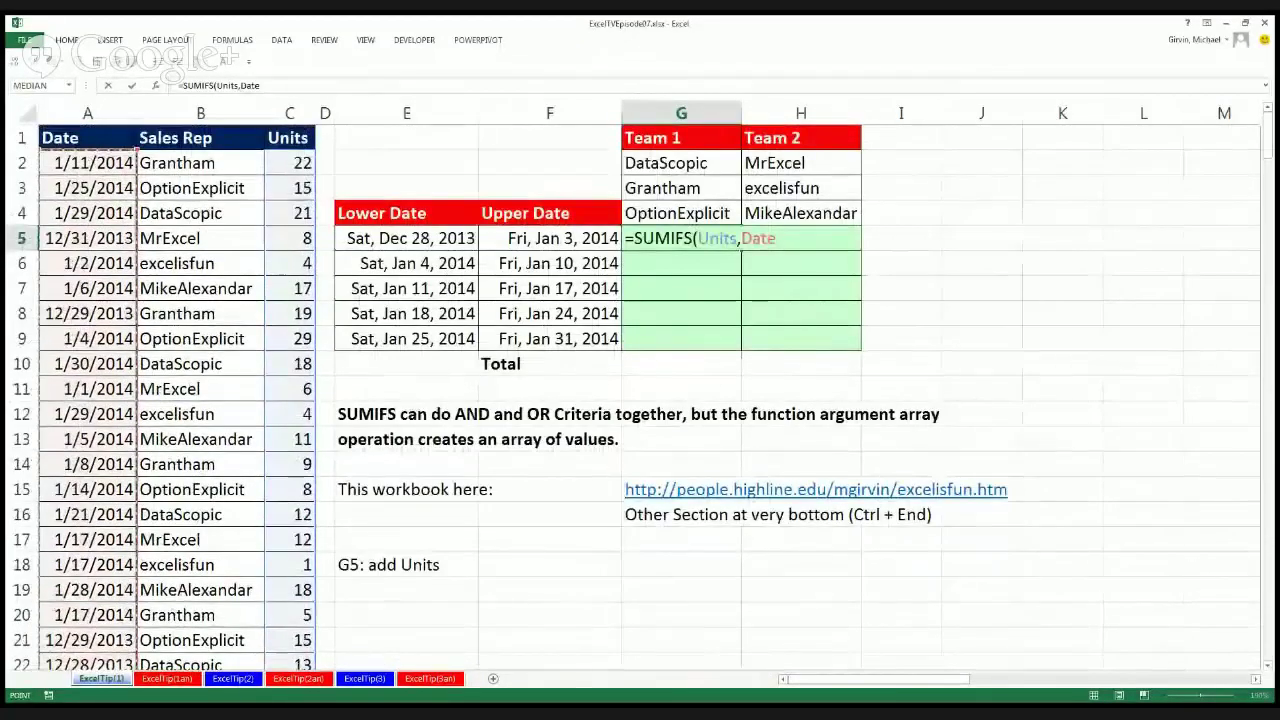
Add the date criteria ">="&E5 and, on the Date range, "<="&F5
type(",")
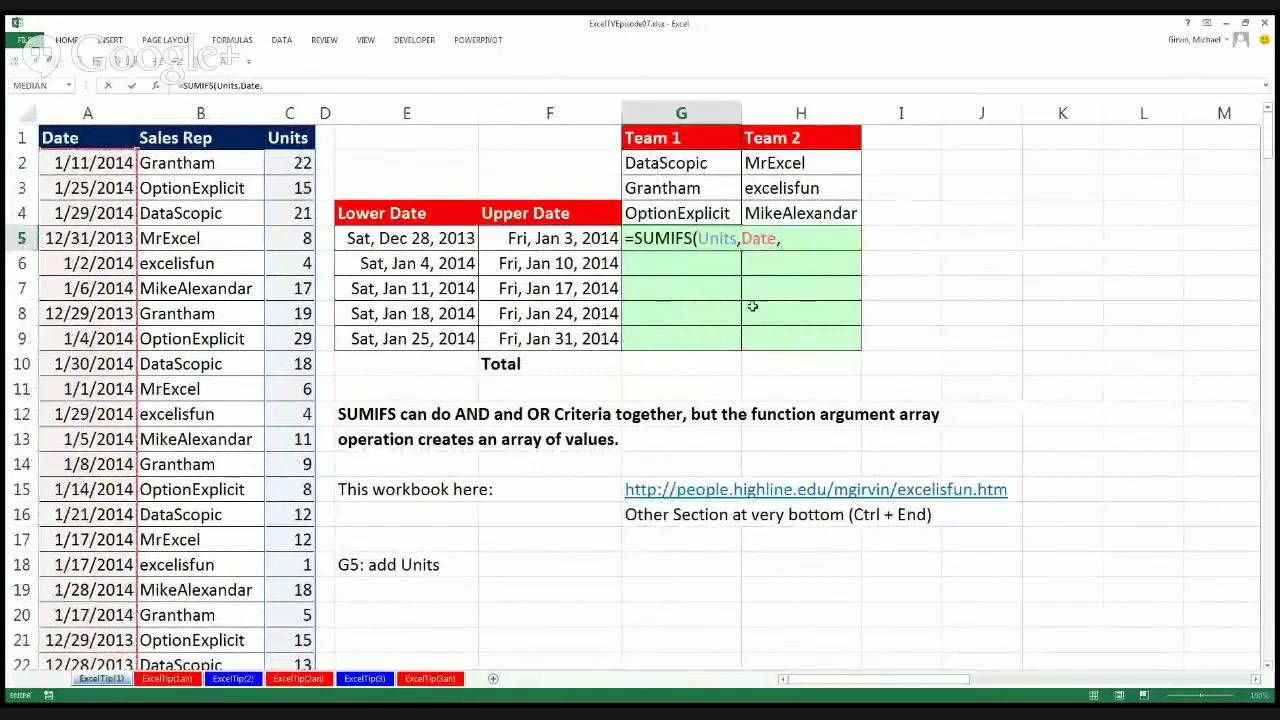
type("\"")
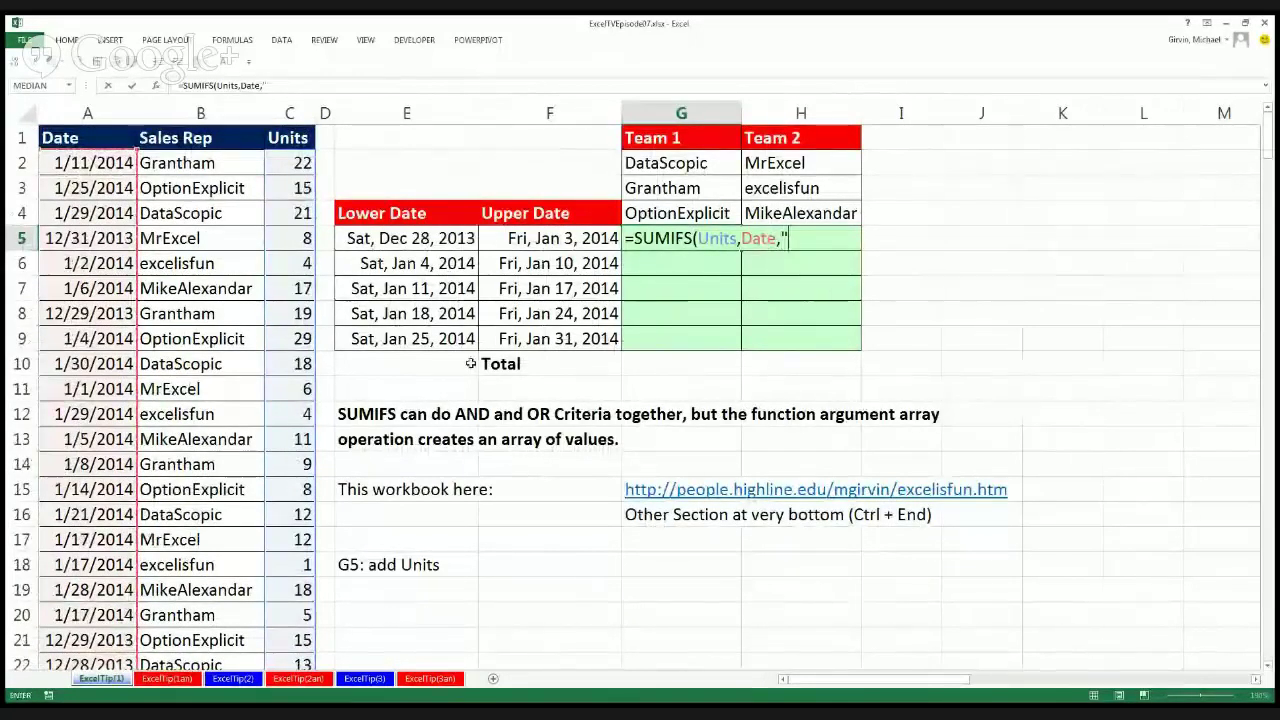
type(">=\"&")
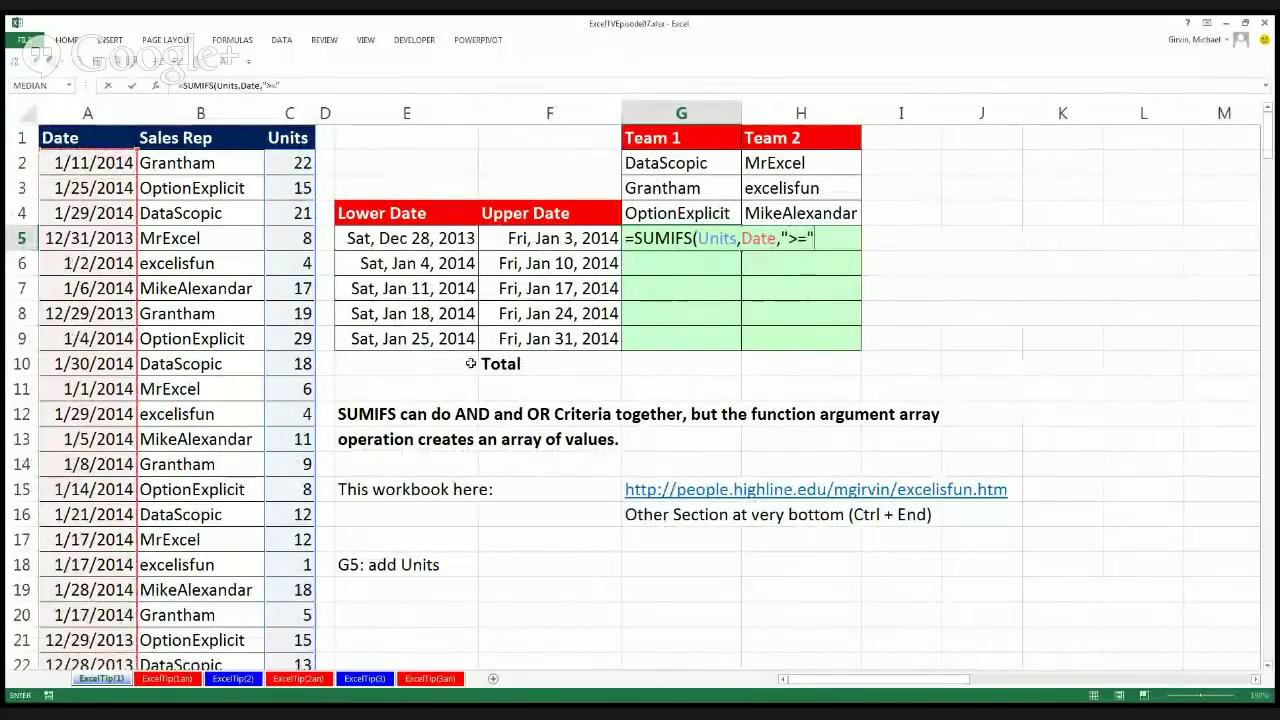
left_click(455, 238)
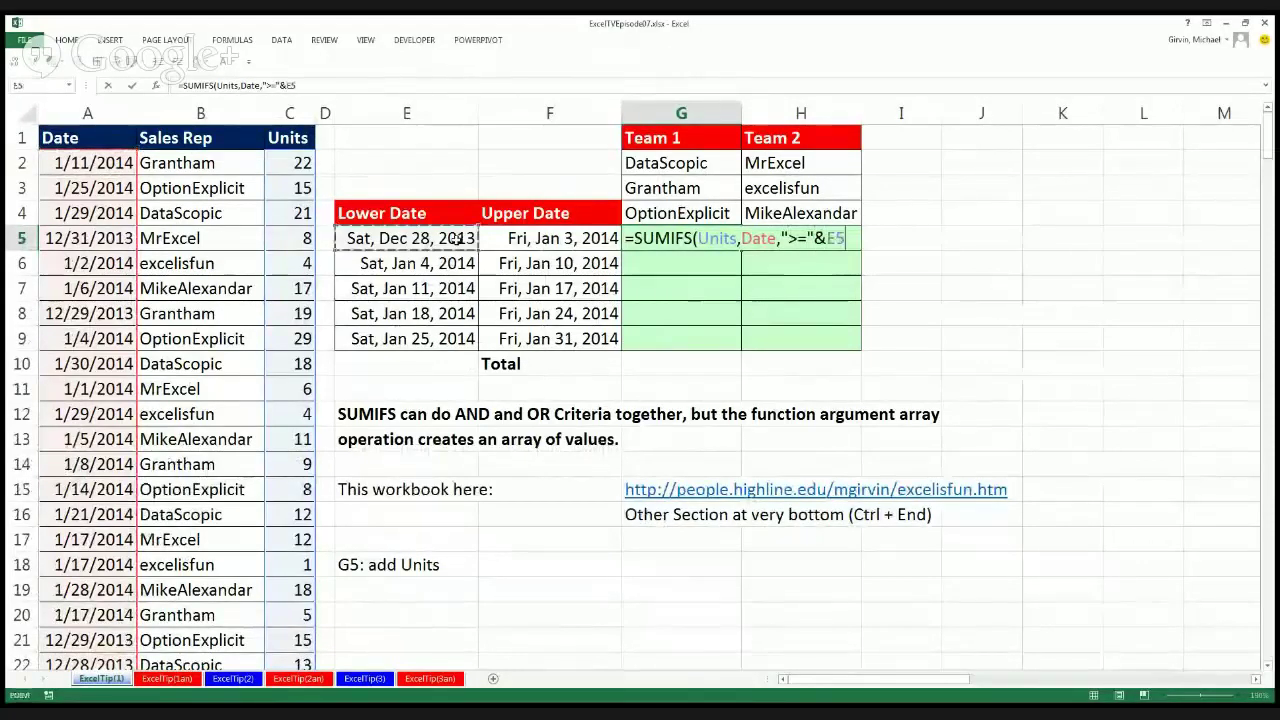
type(",date")
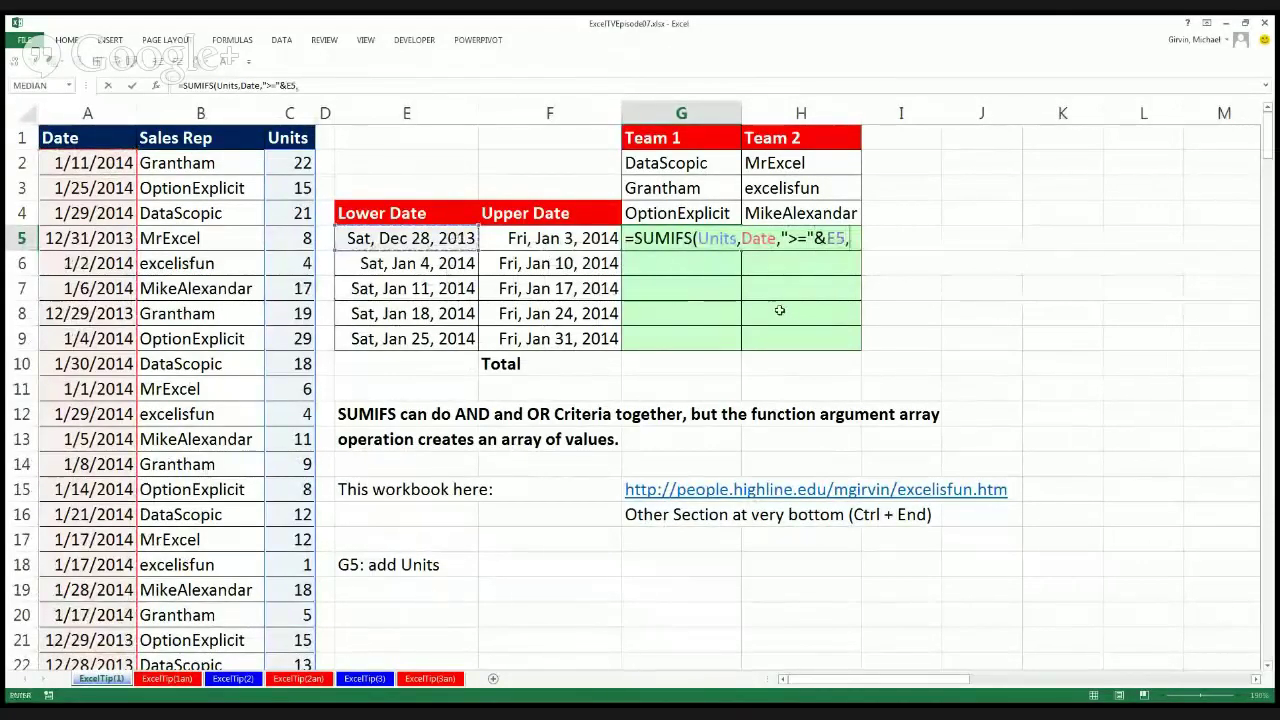
key("Tab")
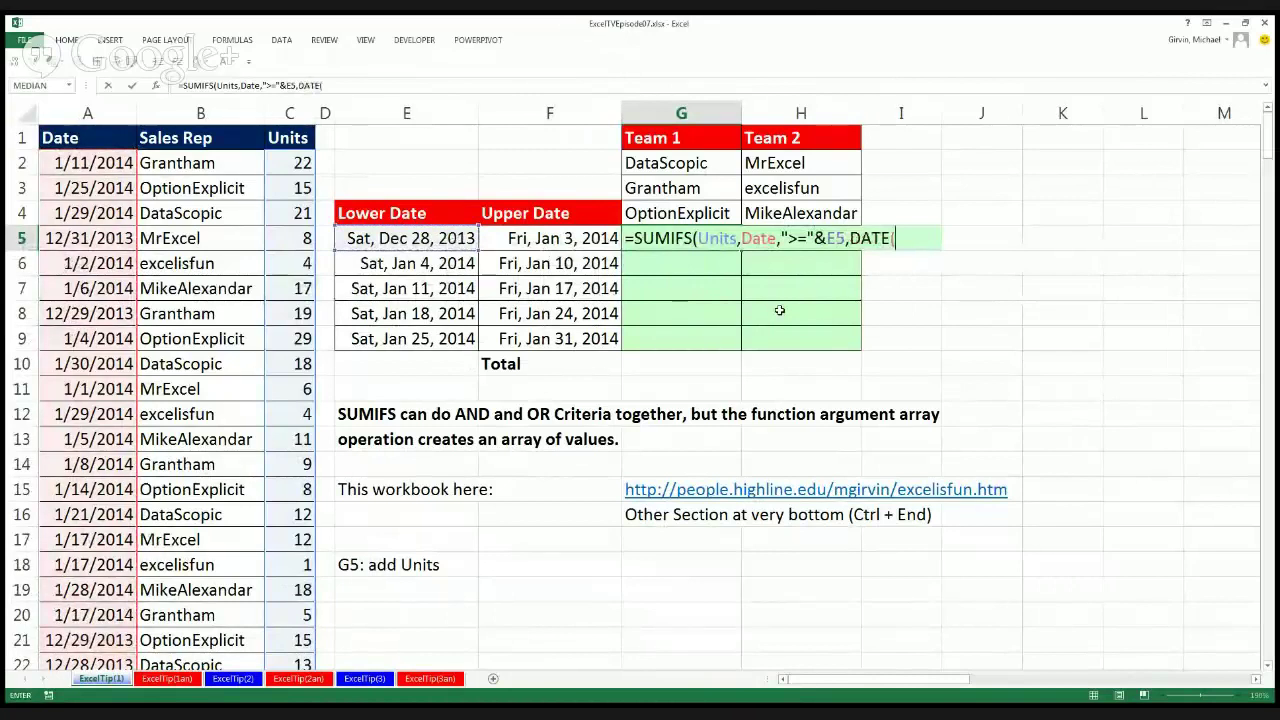
key("BackSpace")
type("(")
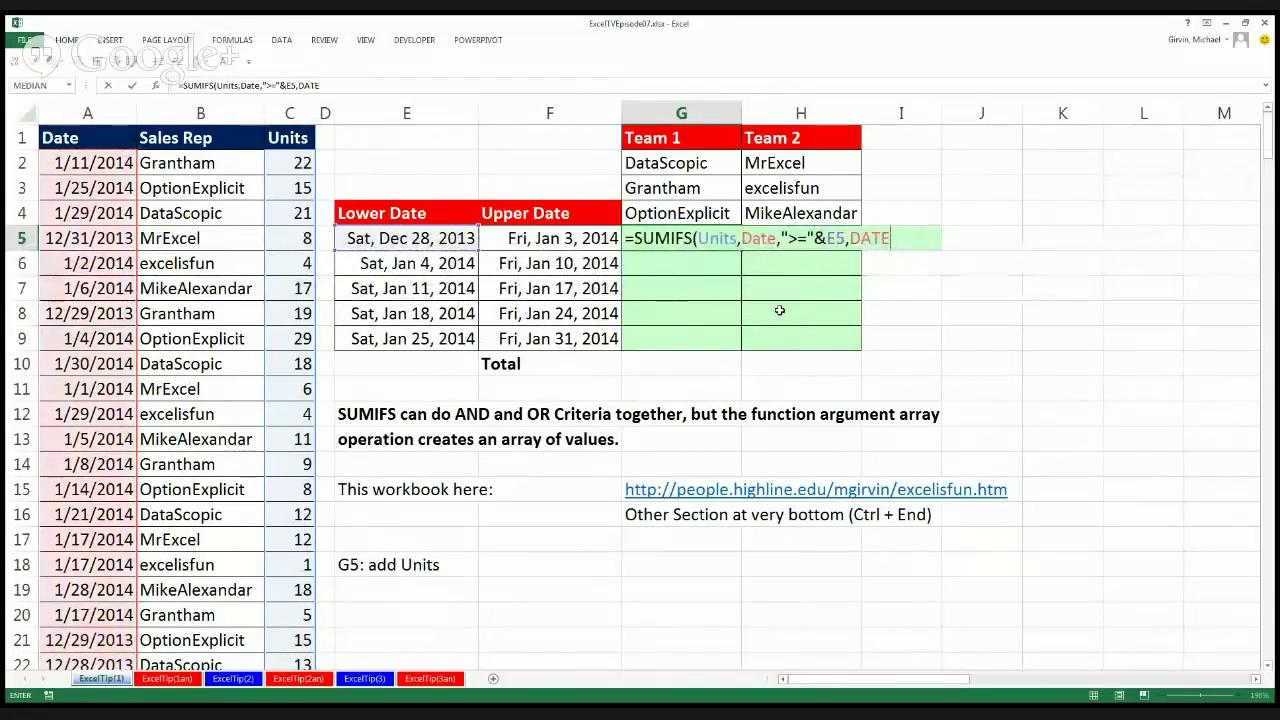
key("BackSpace")
type(",\"<")
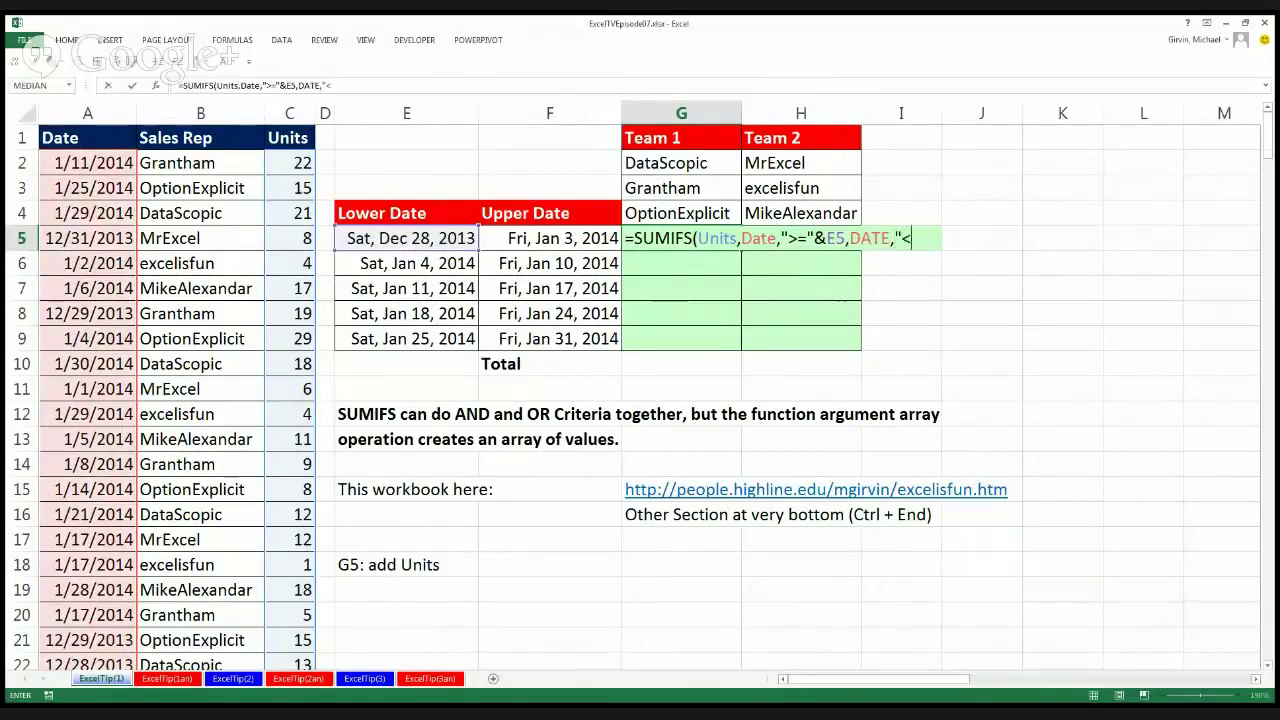
type("=\"&")
left_click(557, 237)
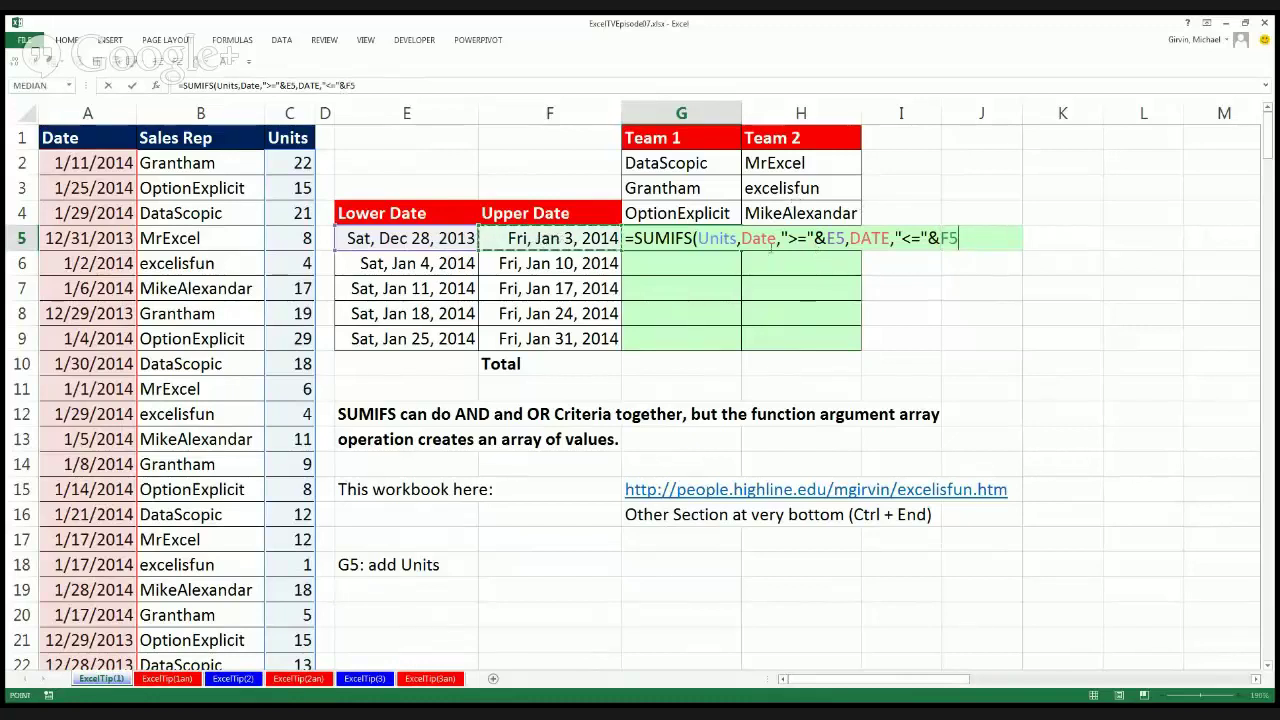
Add the Sales_Rep column as the third criteria range
left_click(812, 238)
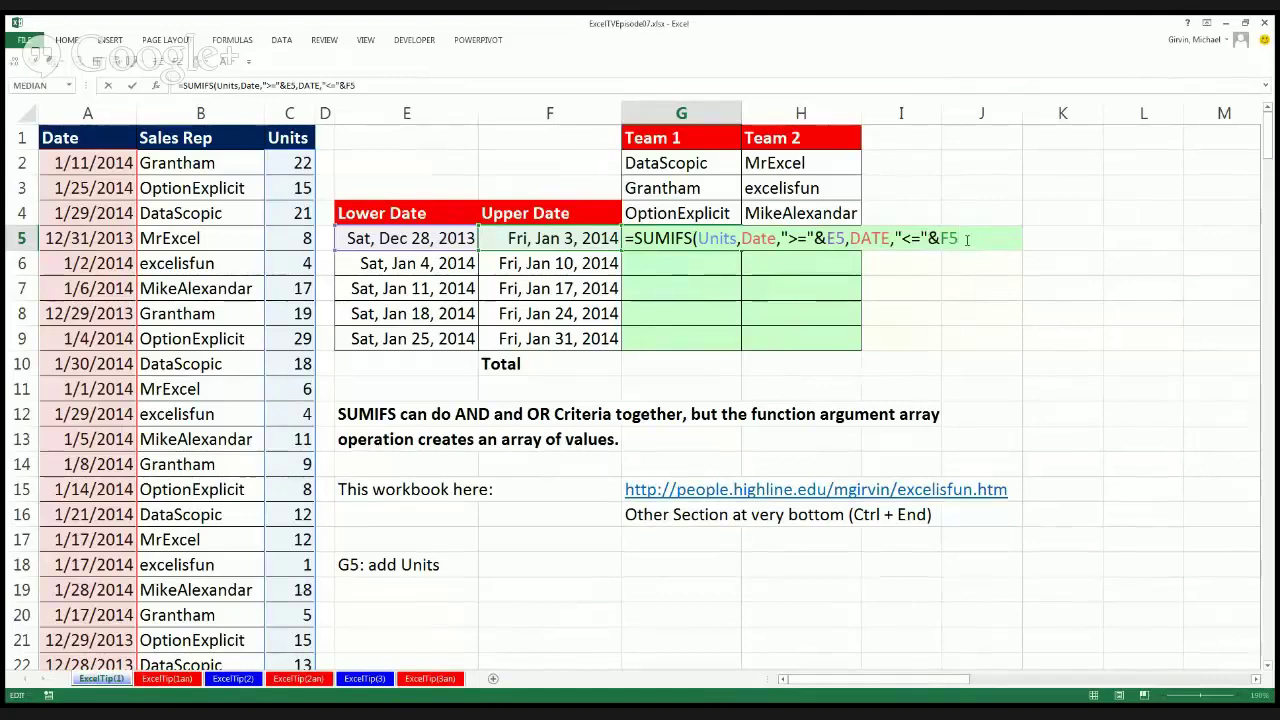
type(",")
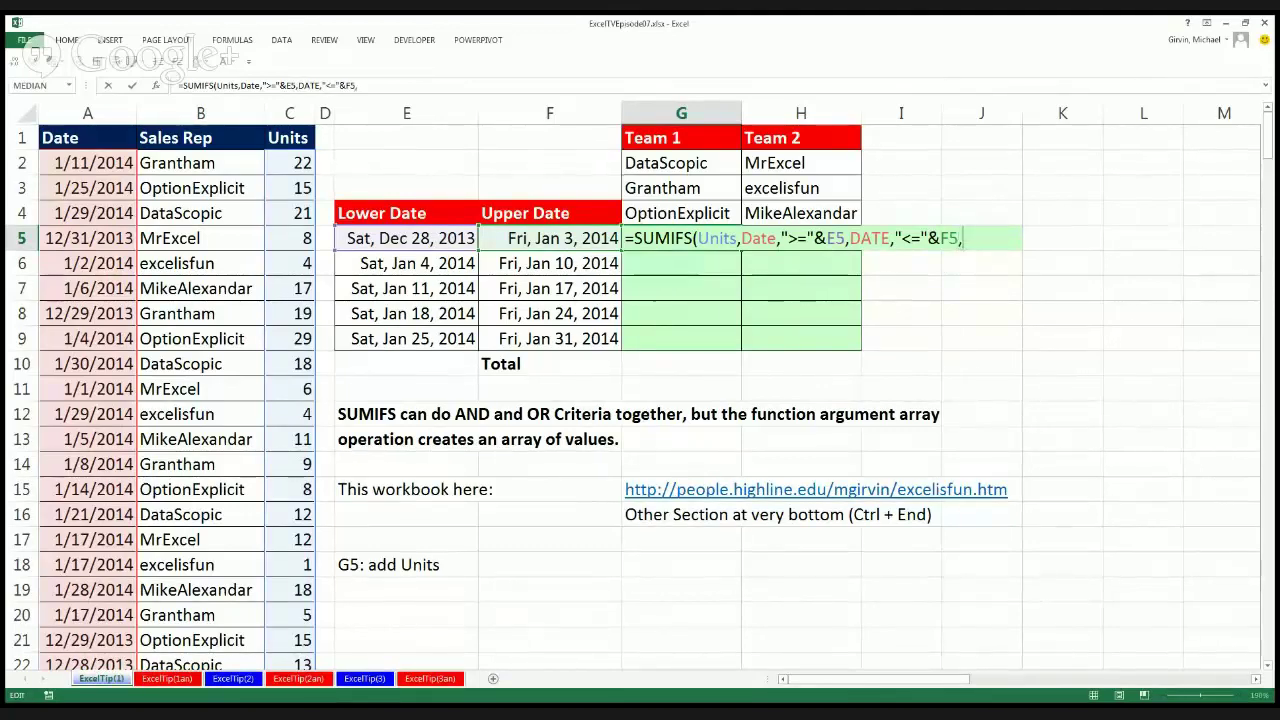
left_click(178, 163)
key("ctrl+shift+Down")
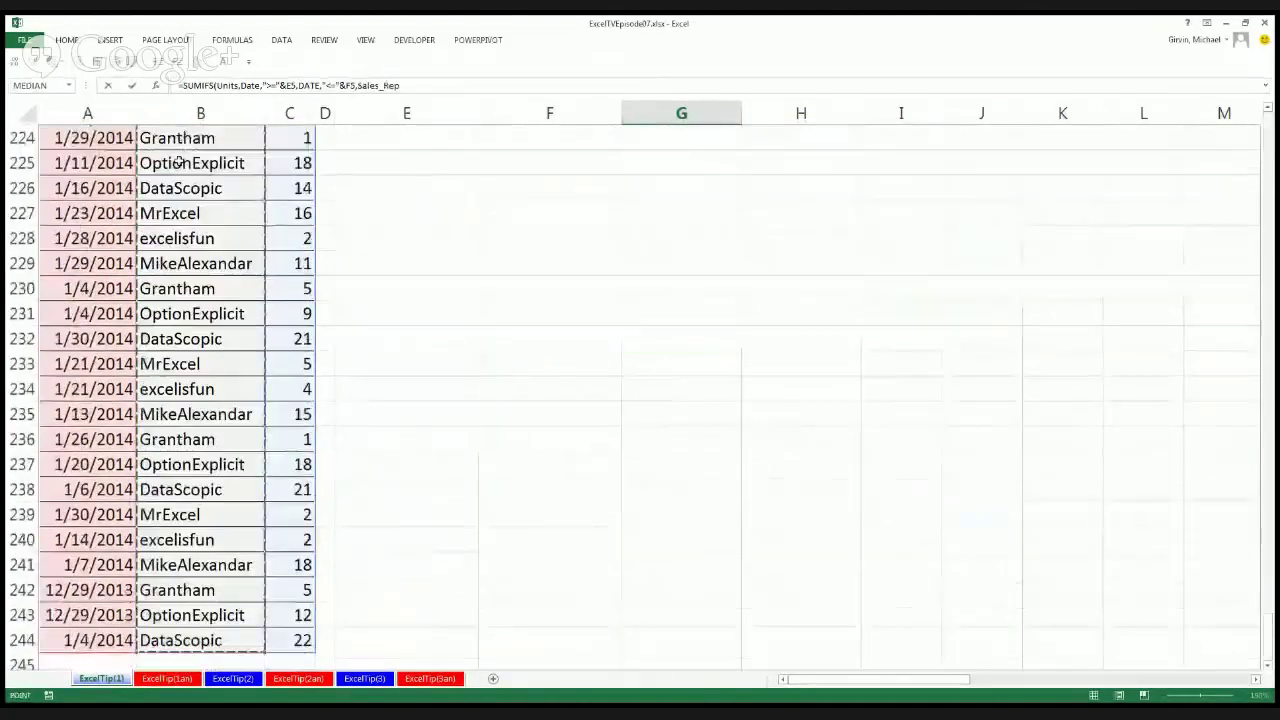
Use Team 1 reps G2:G4 as the Sales_Rep criteria, close the formula, and evaluate it to {33;33;106}
key("ctrl+BackSpace")
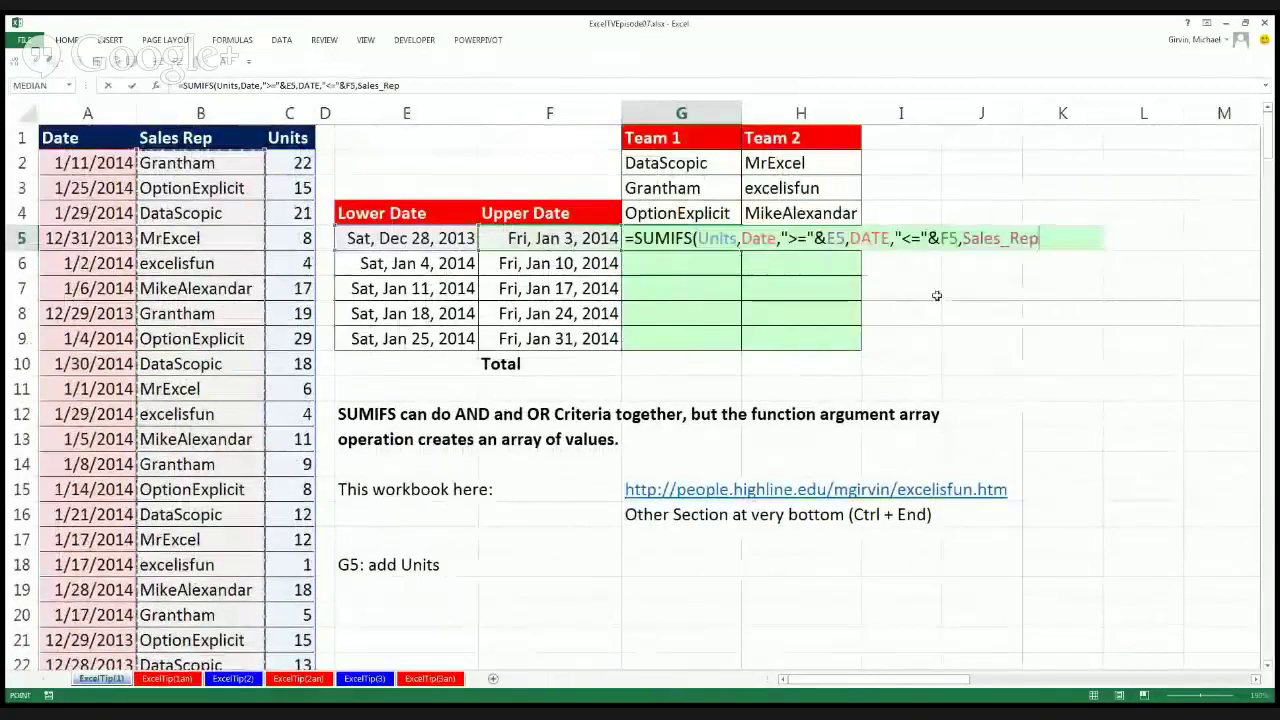
type(",")
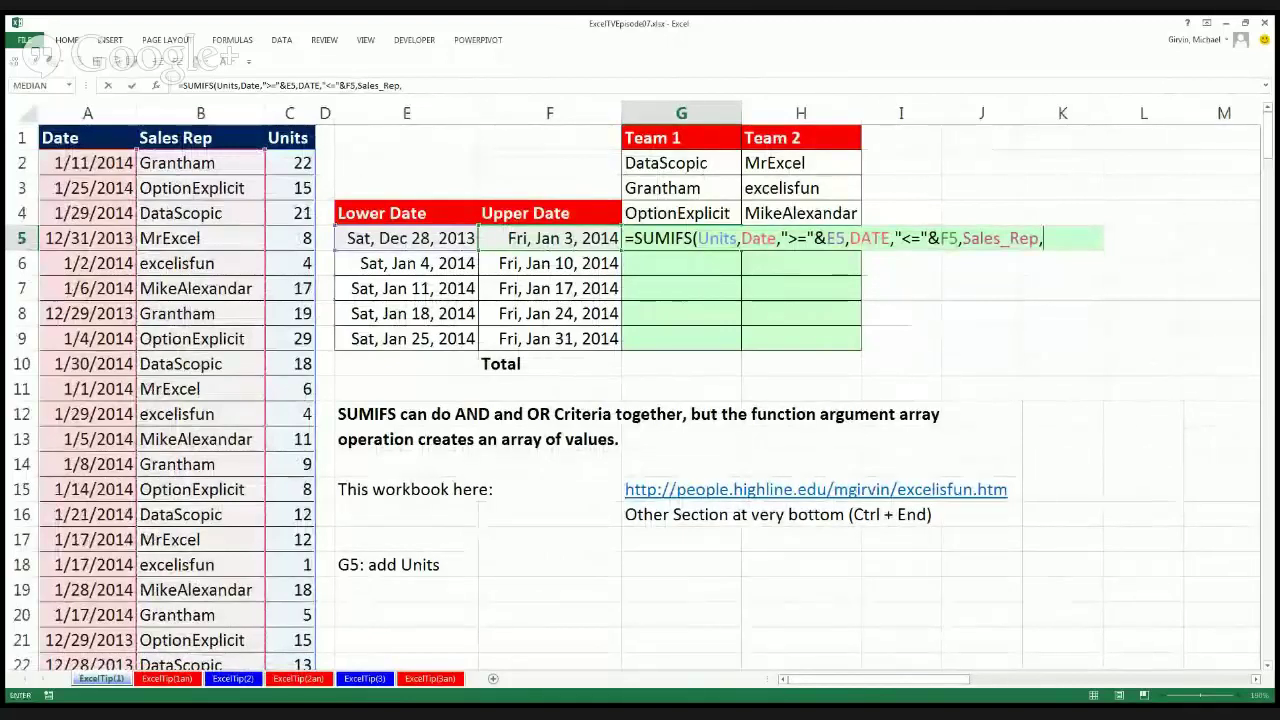
left_click(668, 160)
left_click_drag(668, 160, 668, 213)
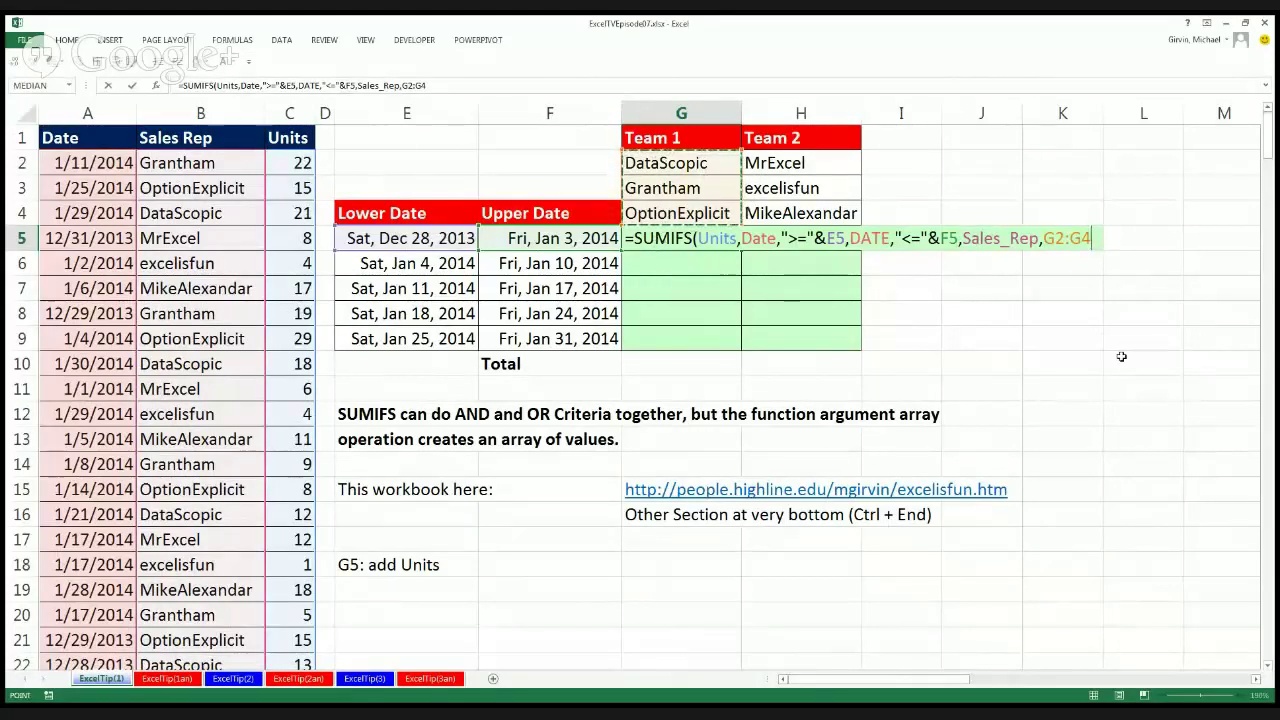
type(")")
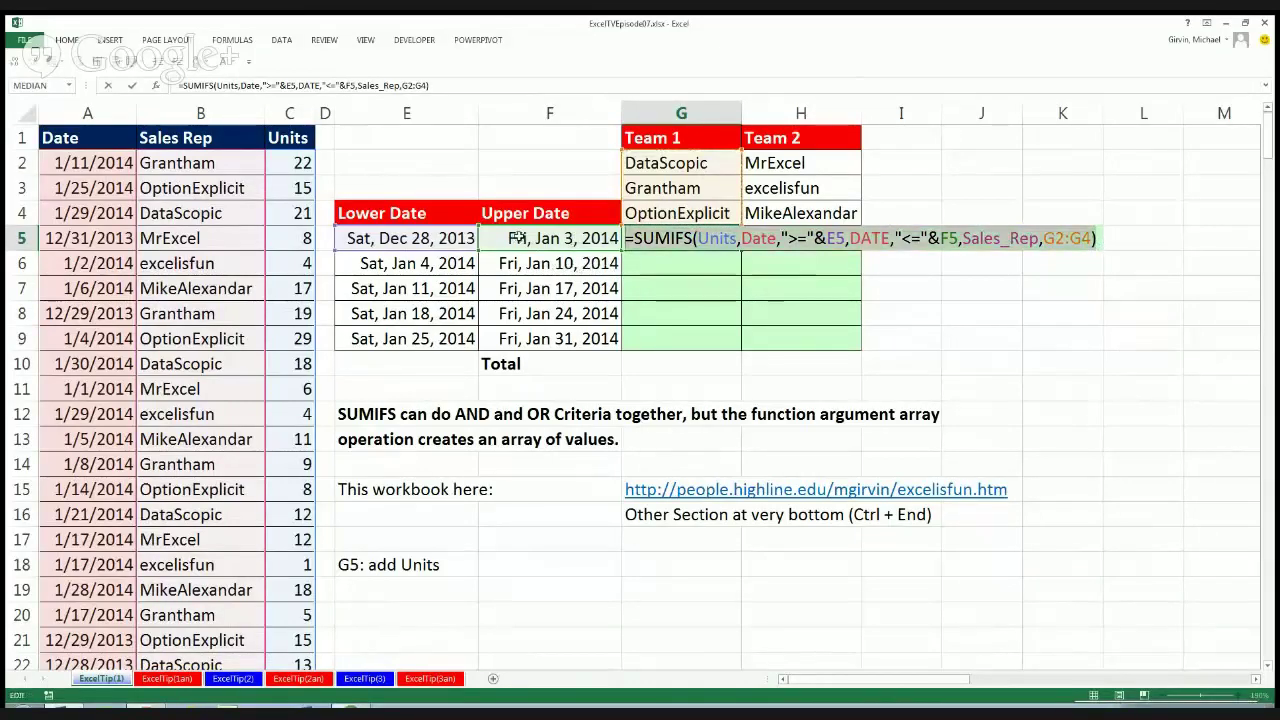
key("F9")
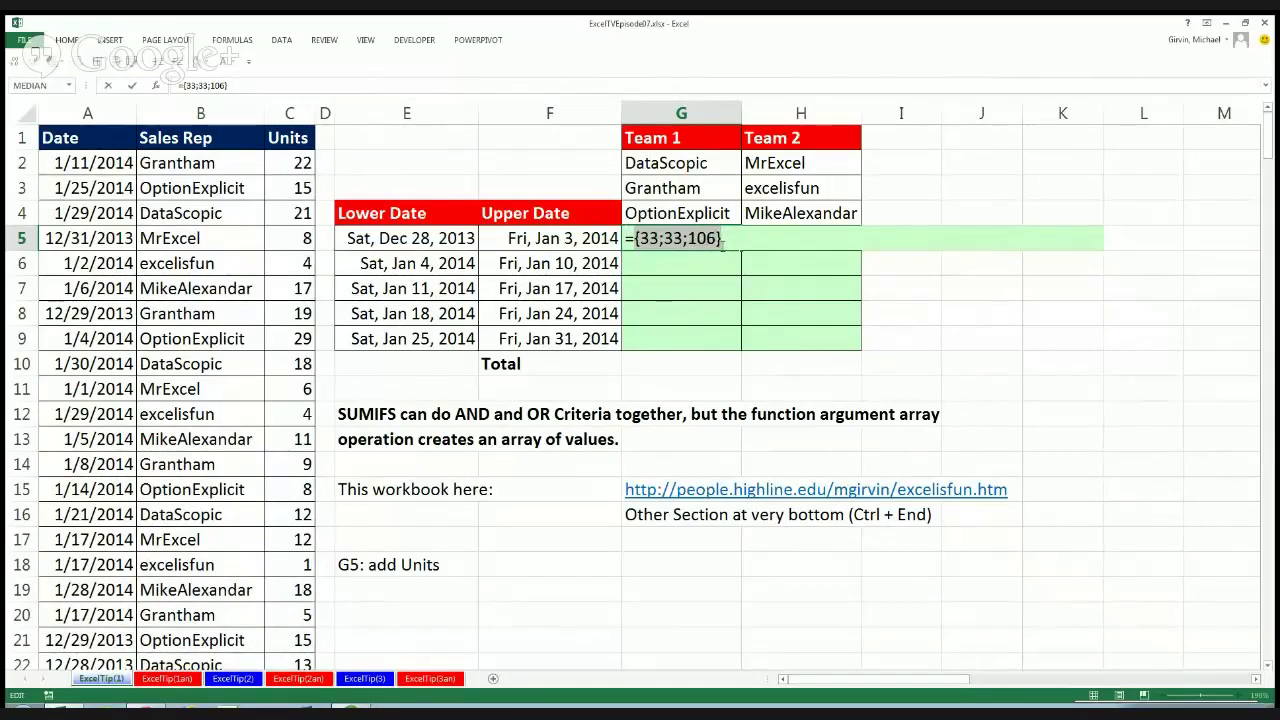
Undo the F9 evaluation and lock the references as $E5, $F5 and G$2:G$4
key("ctrl+z")
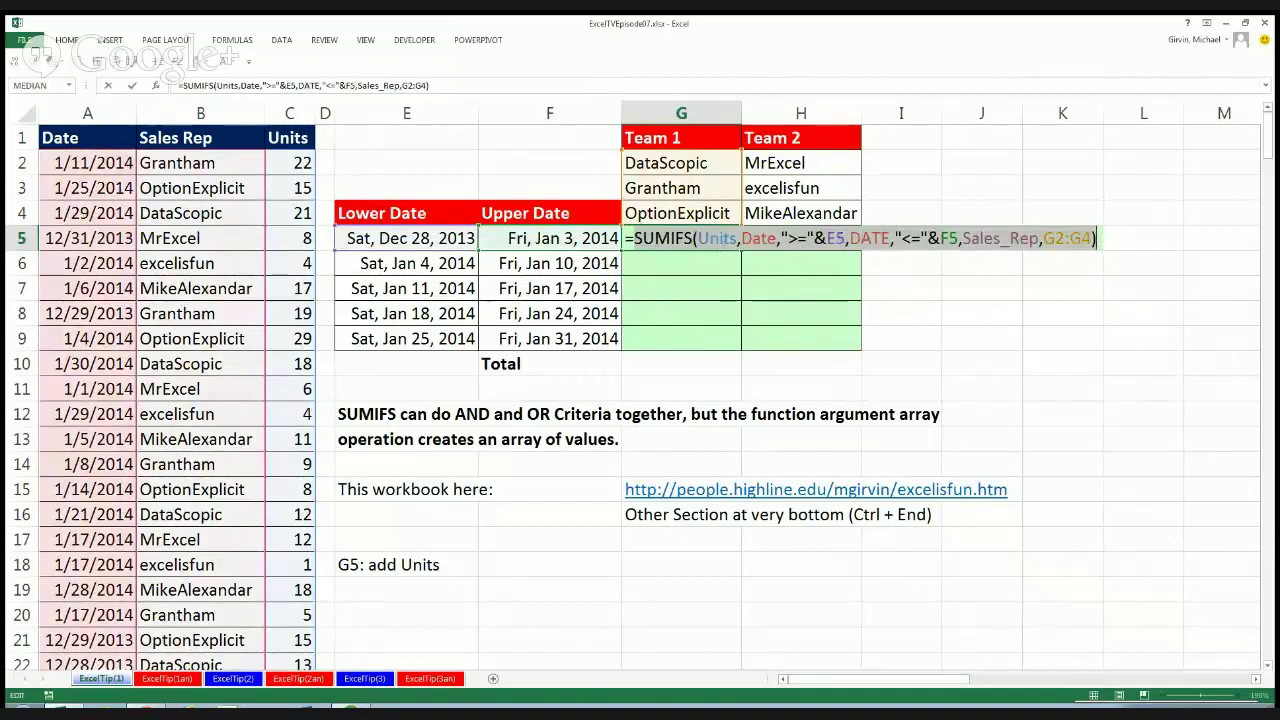
left_click(842, 240)
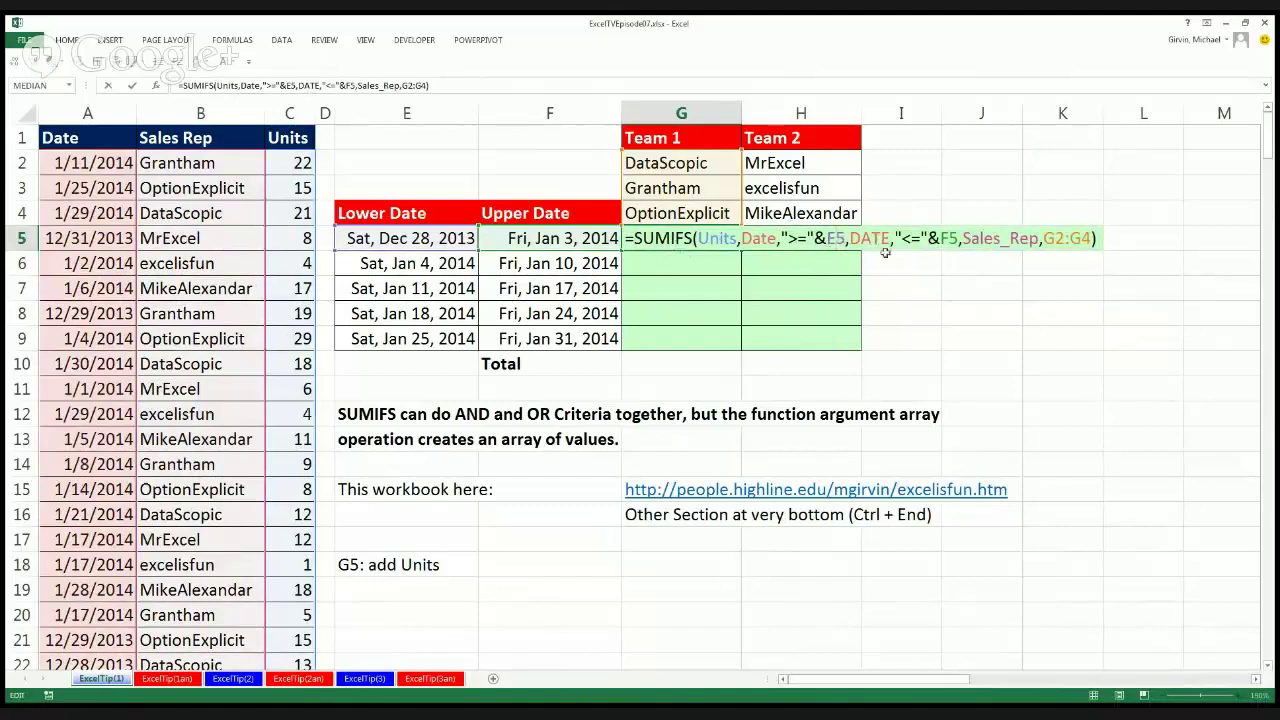
key("F4")
key("F4")
left_click(958, 238)
key("F4")
key("F4")
key("F4")
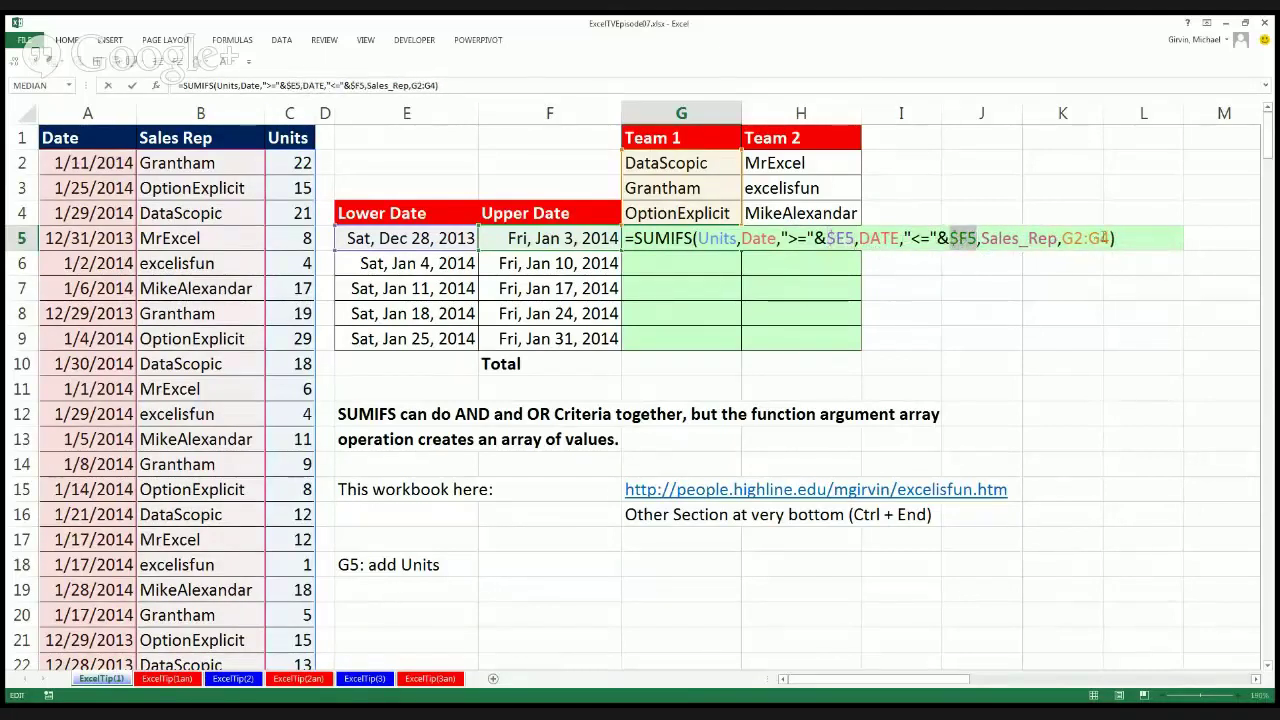
left_click(1081, 237)
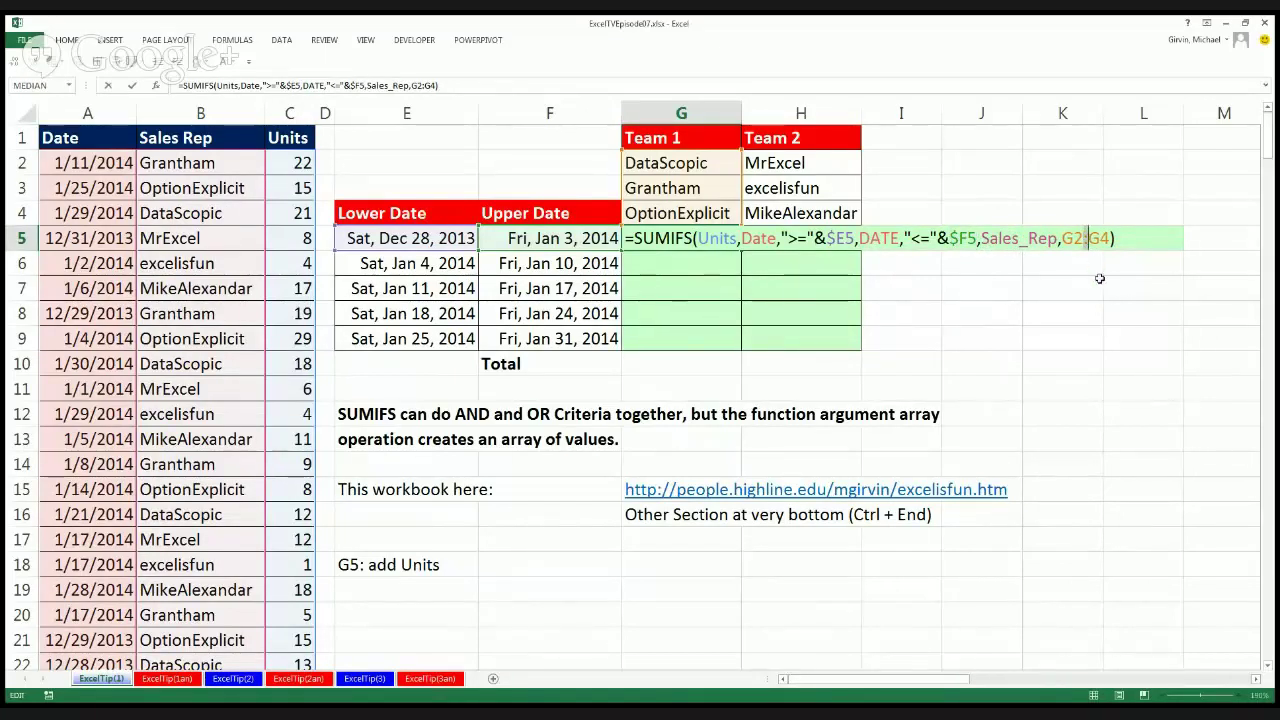
key("F4")
key("F4")
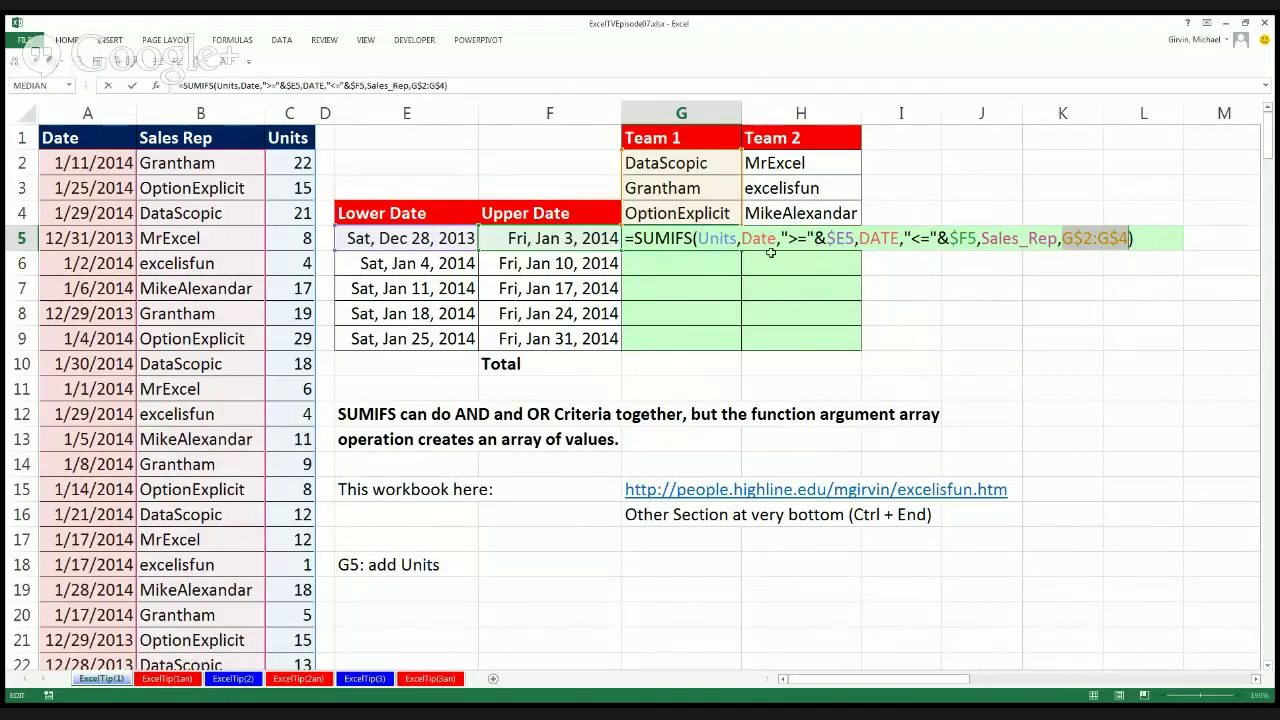
Wrap the SUMIFS in SUMPRODUCT and enter it, giving 172 units for Team 1's first week
left_click(628, 240)
type("su")
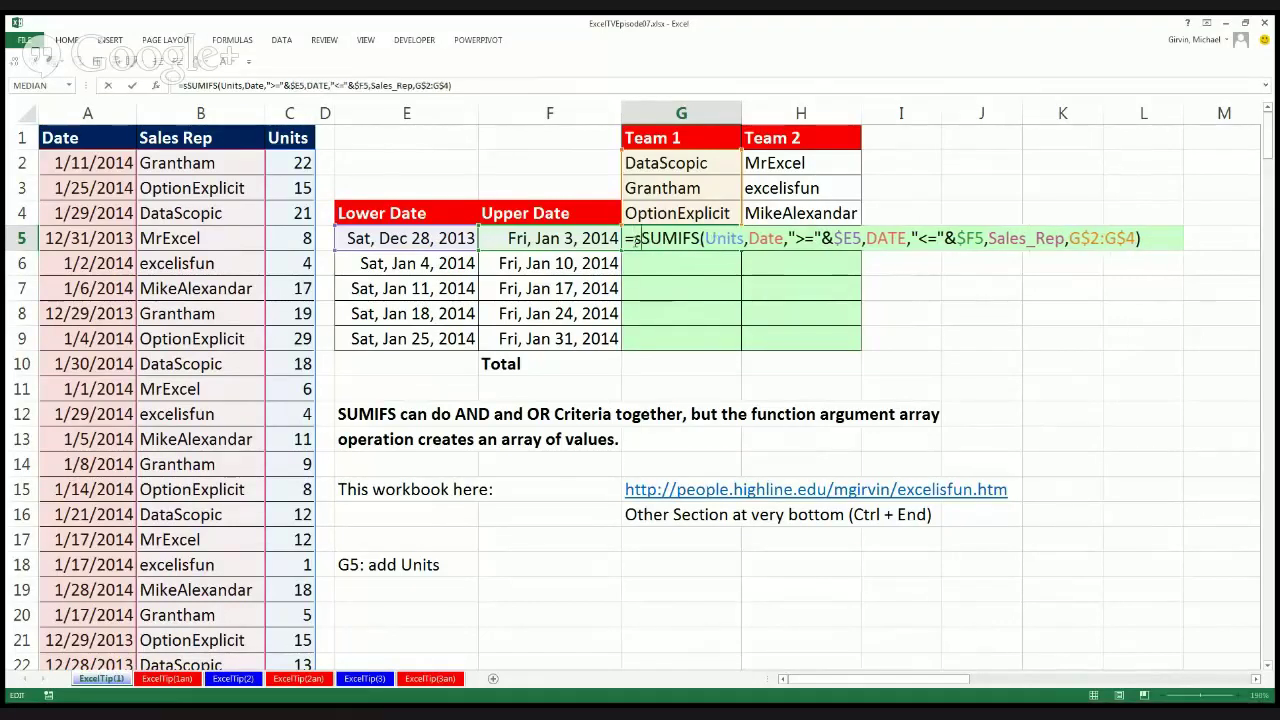
type("m")
key("Tab")
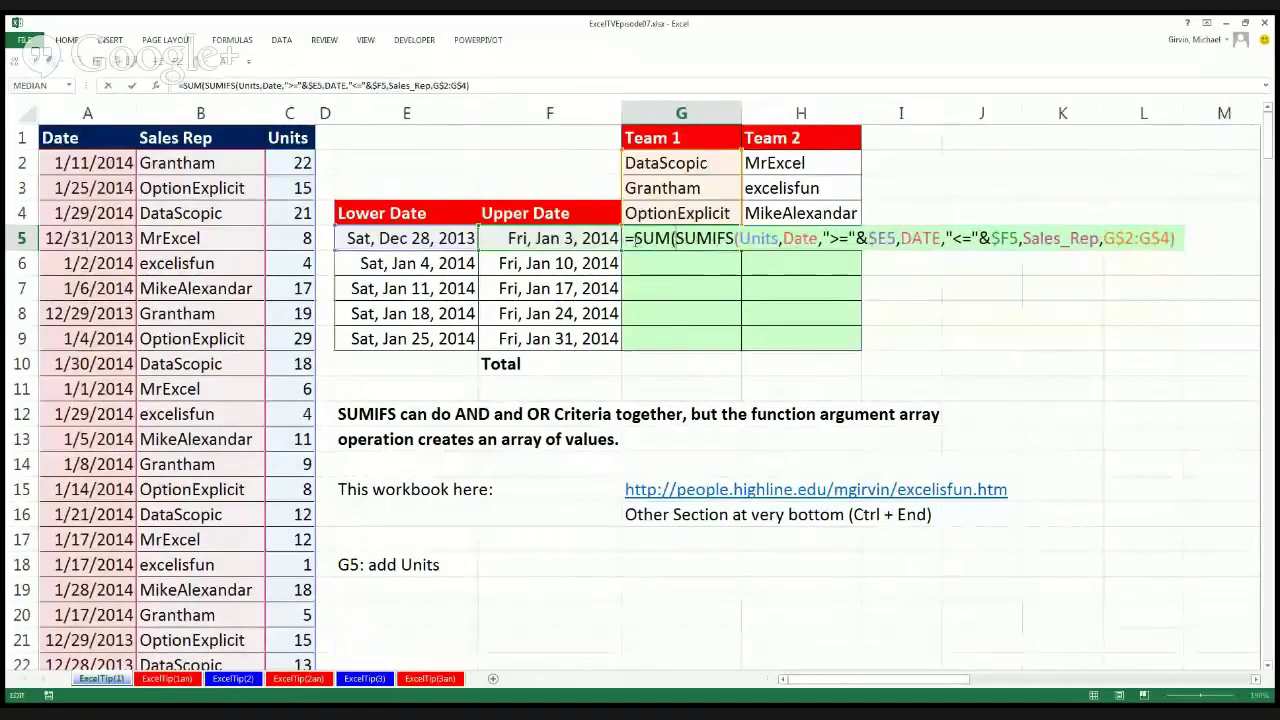
key("ctrl+shift+End")
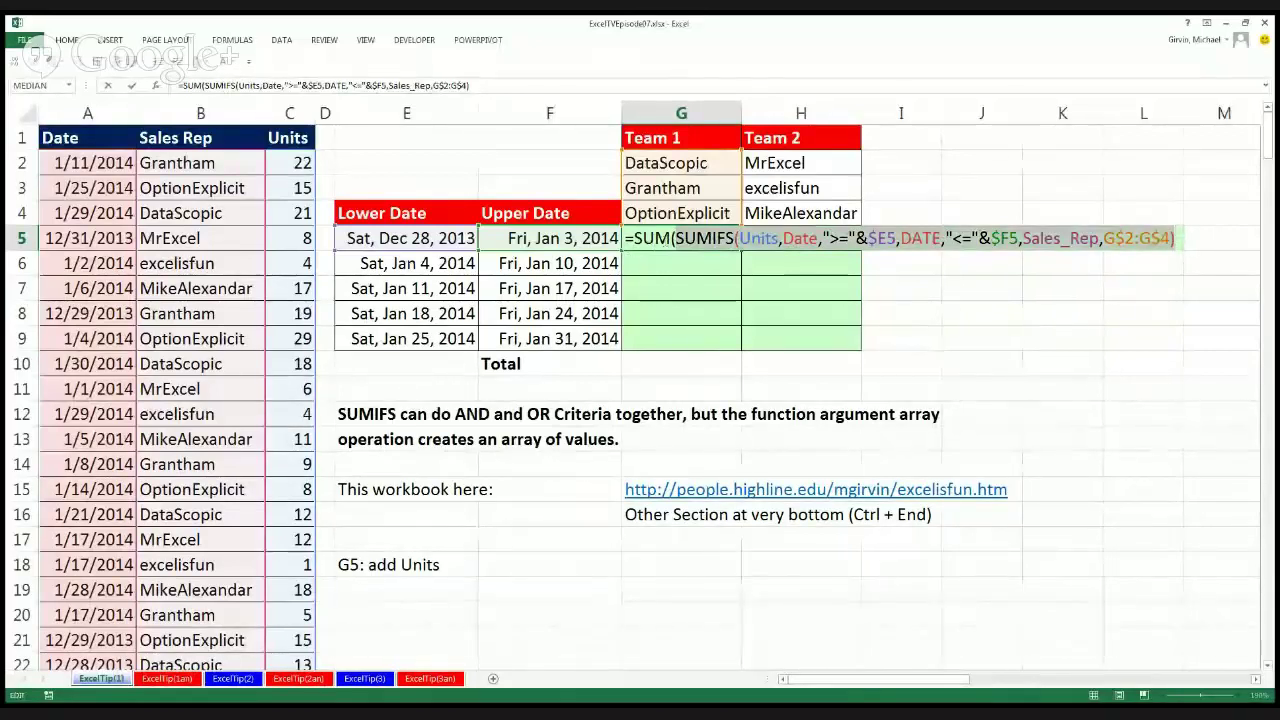
left_click(677, 238)
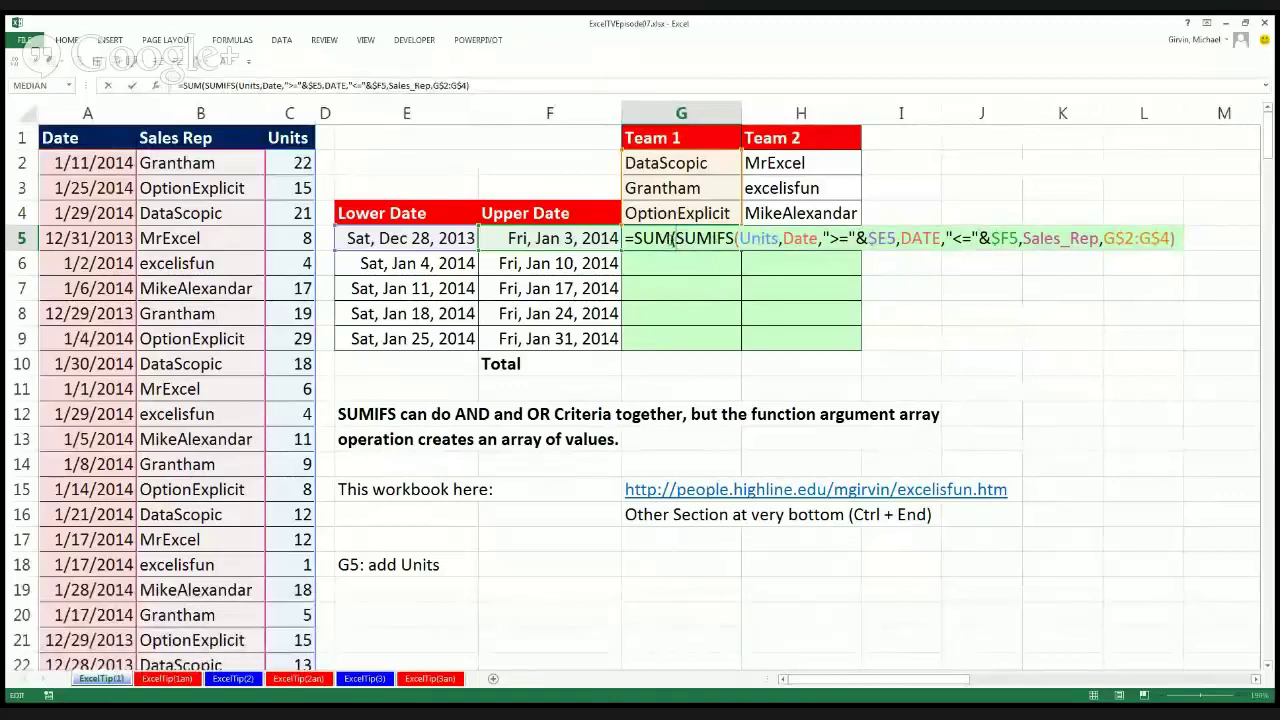
type("p")
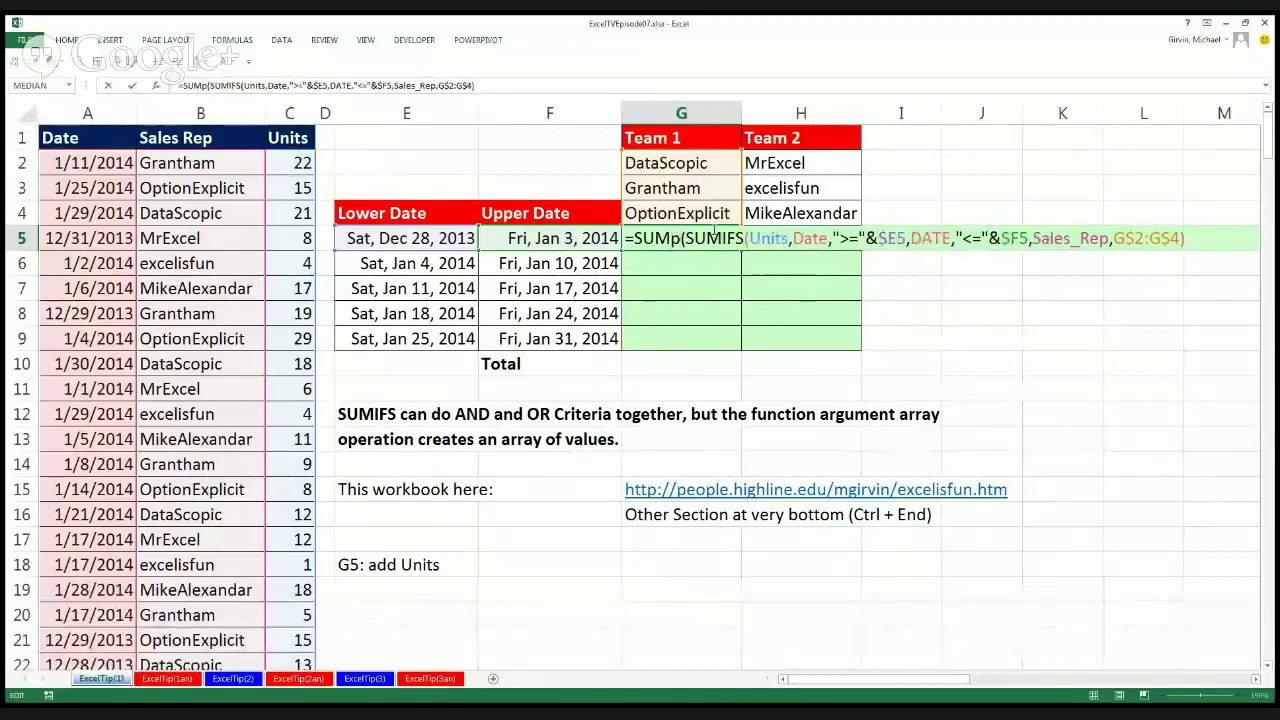
type("roduct")
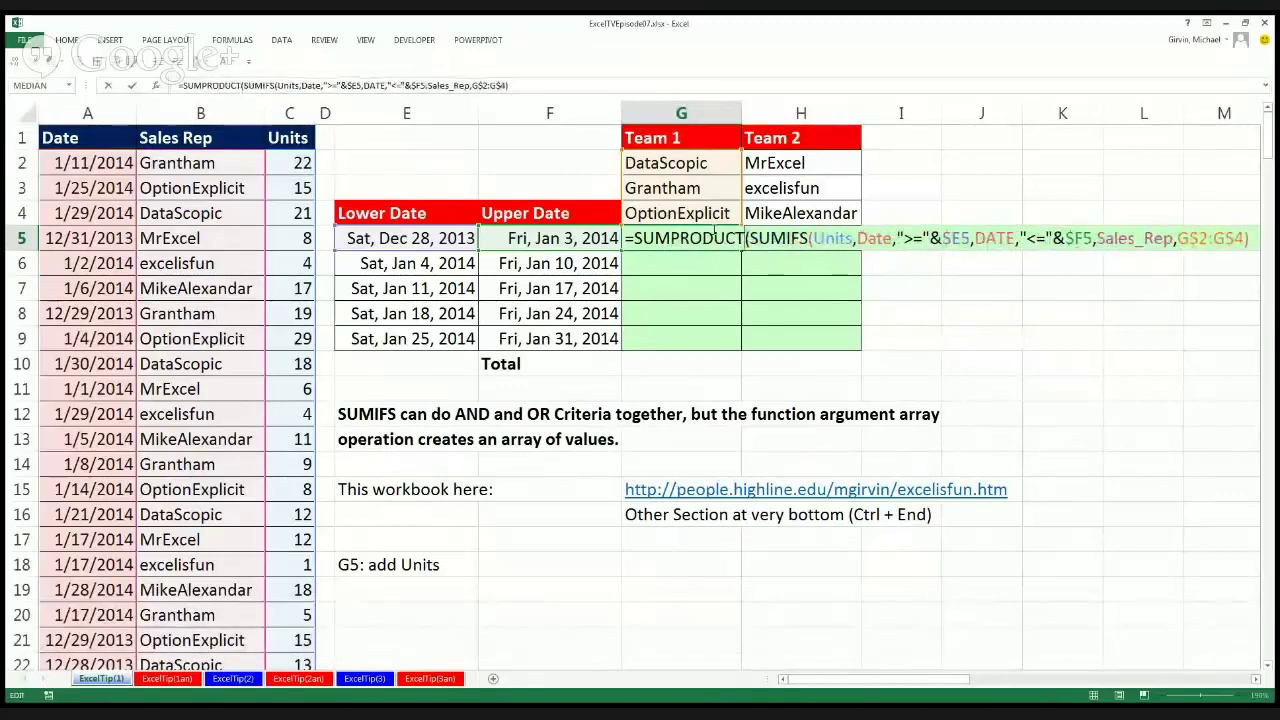
key("Right")
key("End")
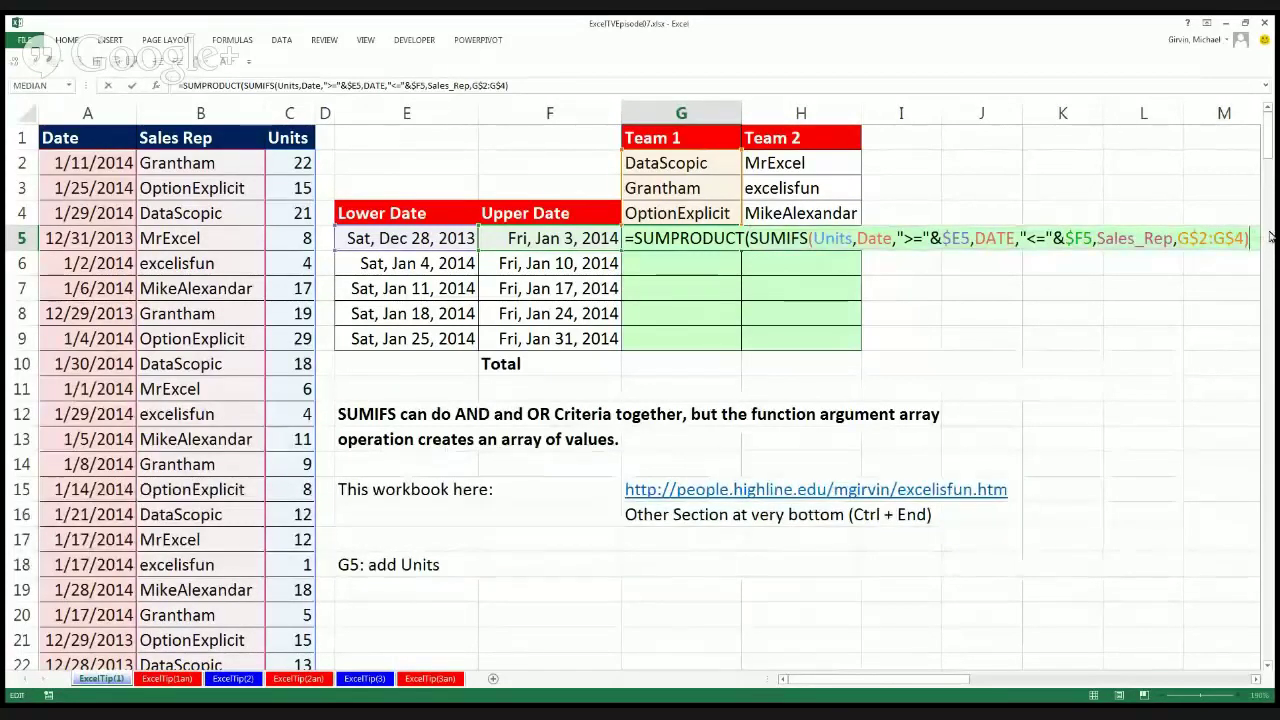
type(")")
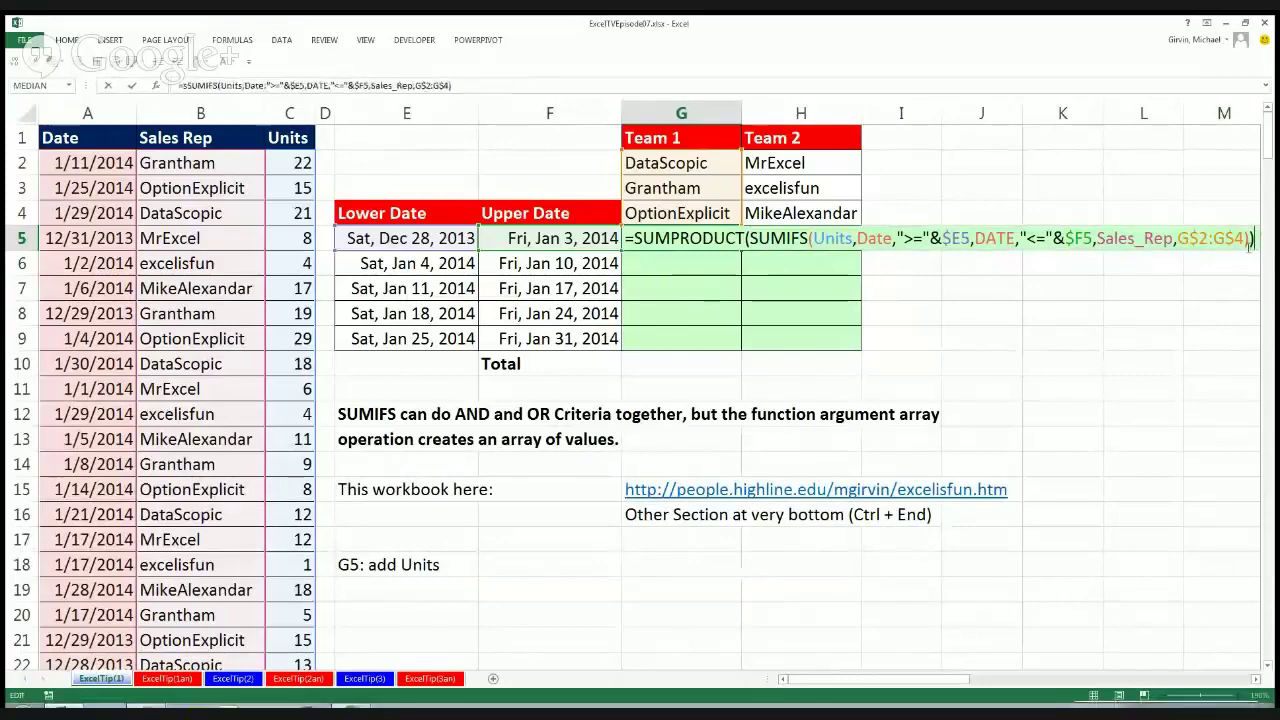
key("ctrl+Return")
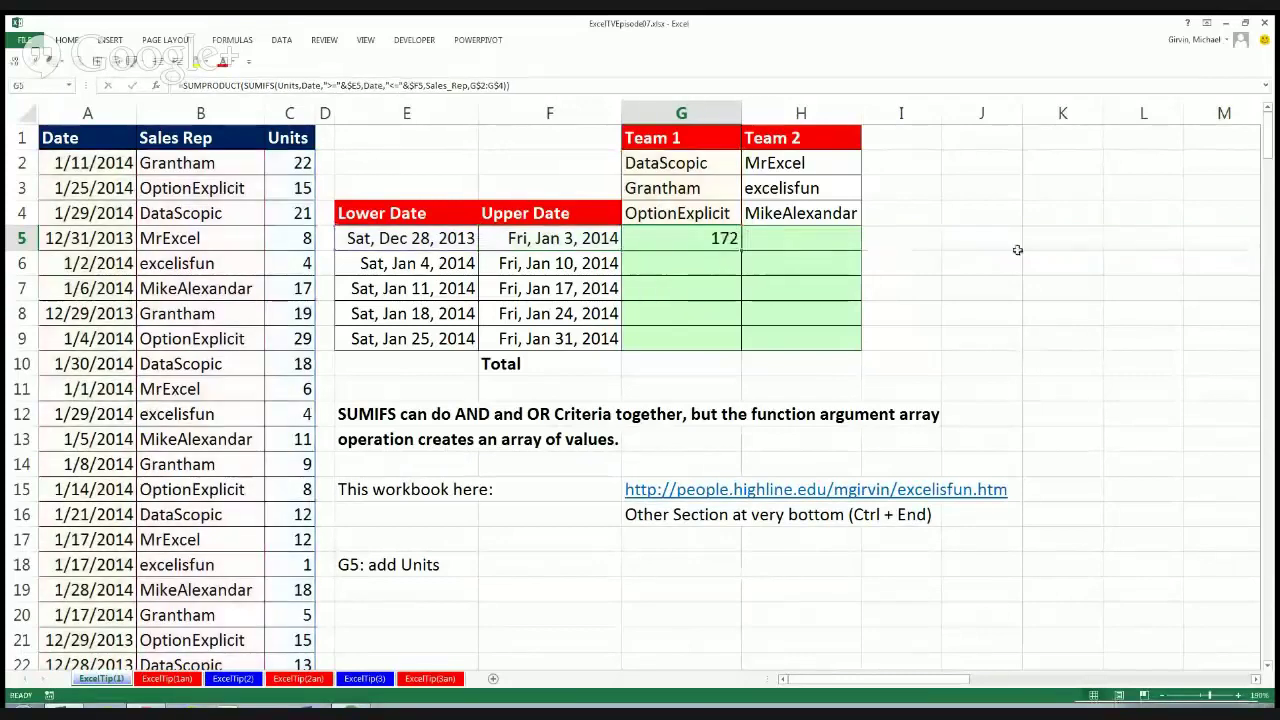
Fill the formula through G5:H9 and check that H9 references H$2:H$4
left_click_drag(741, 250, 812, 354)
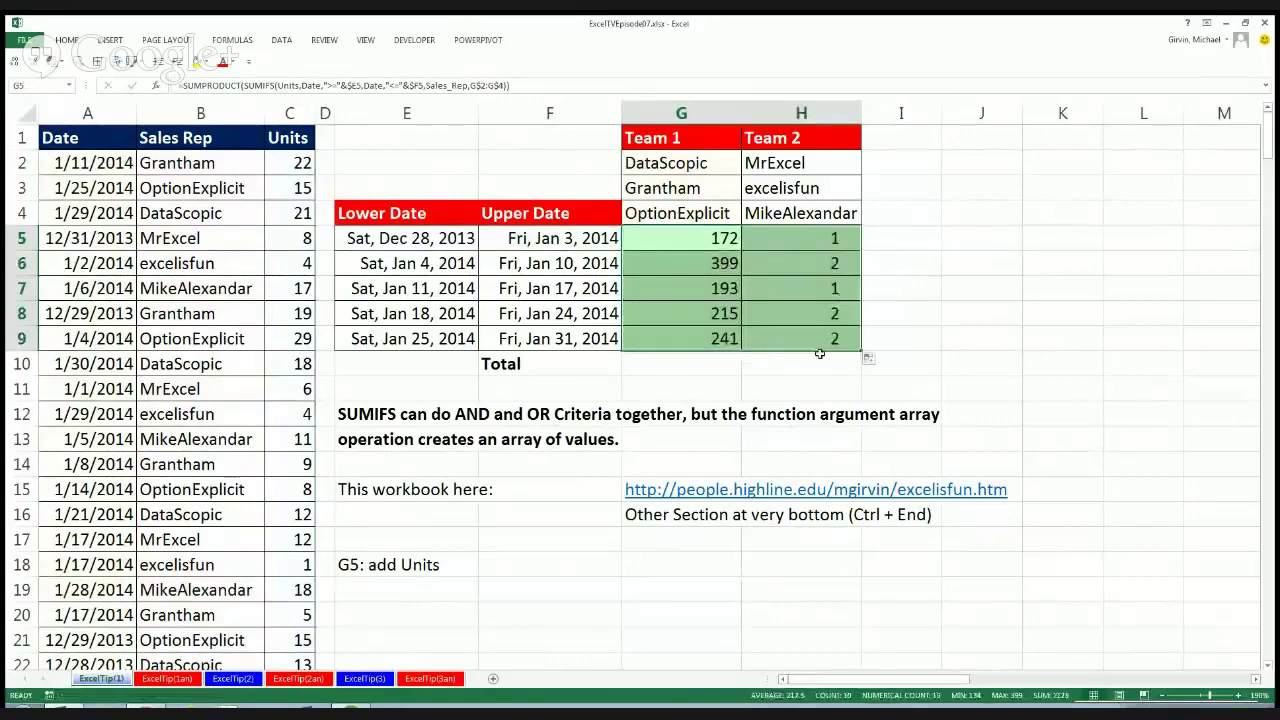
double_click(821, 340)
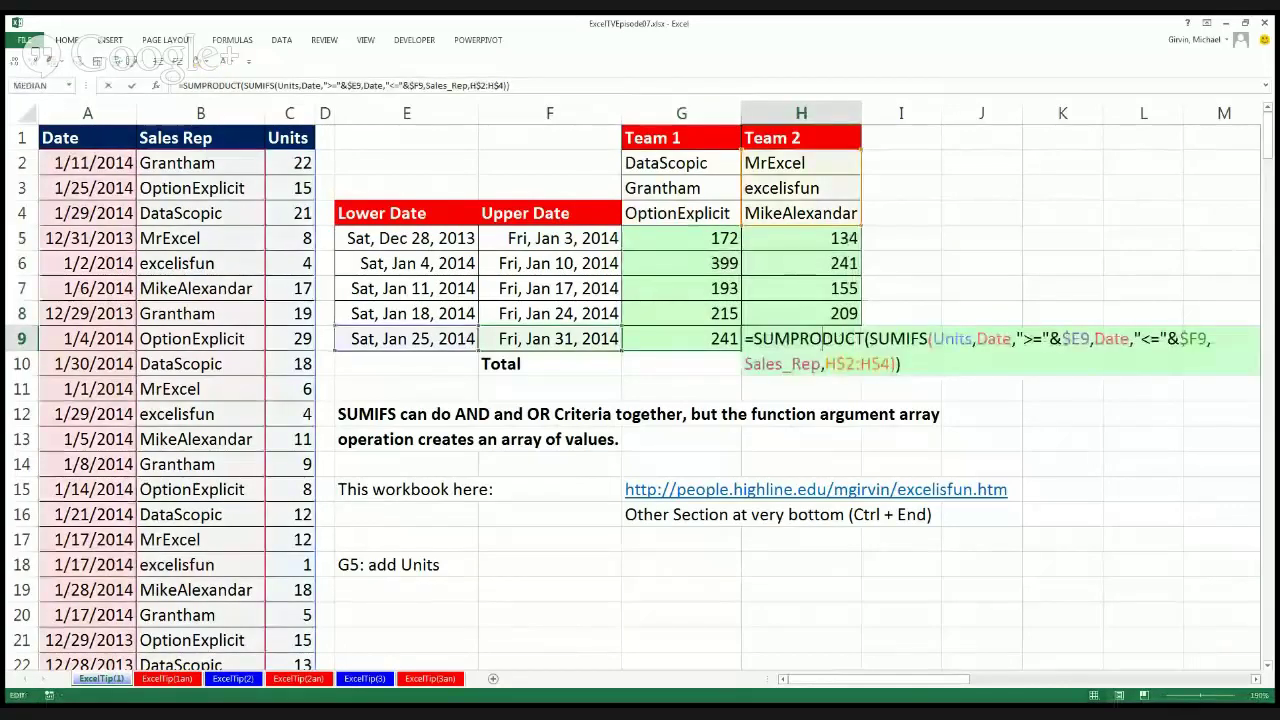